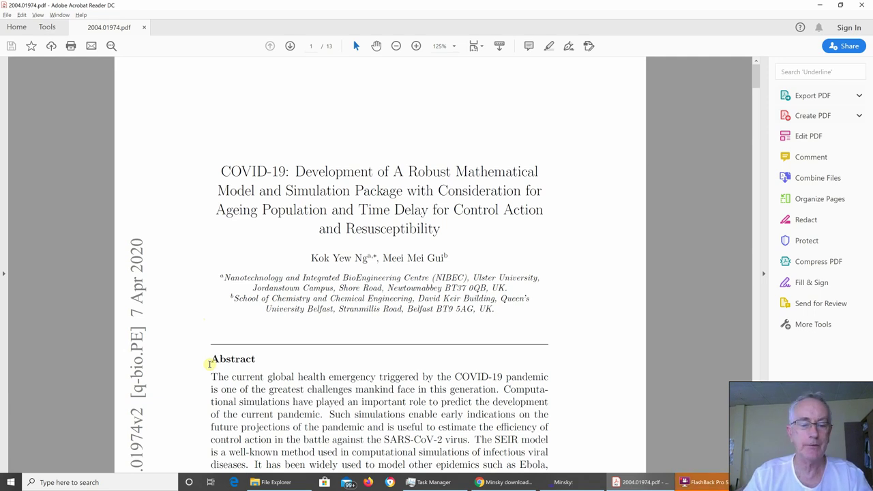
- Scroll from the paper's title page to page 4's modified SEIRS equations (1)–(5)
{"action": "scroll", "coordinate": [210, 364], "scroll_direction": "down", "scroll_amount": 5}
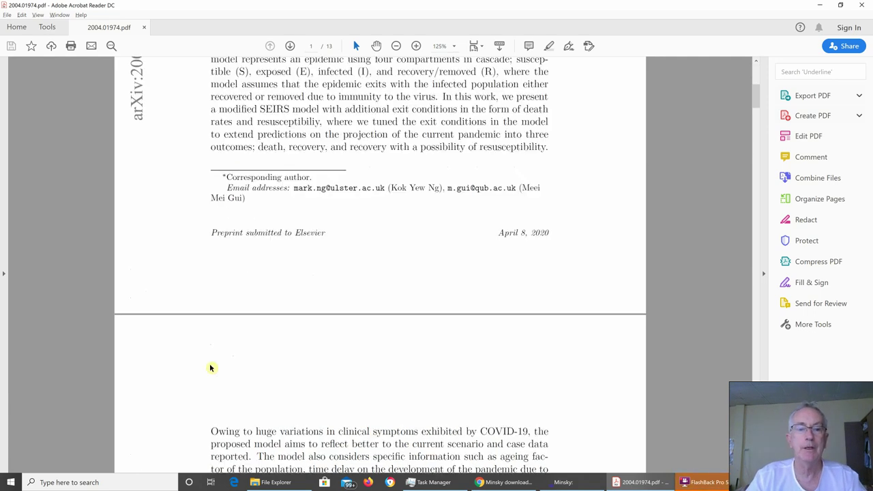
{"action": "scroll", "coordinate": [210, 364], "scroll_direction": "down", "scroll_amount": 5}
{"action": "scroll", "coordinate": [210, 364], "scroll_direction": "down", "scroll_amount": 5}
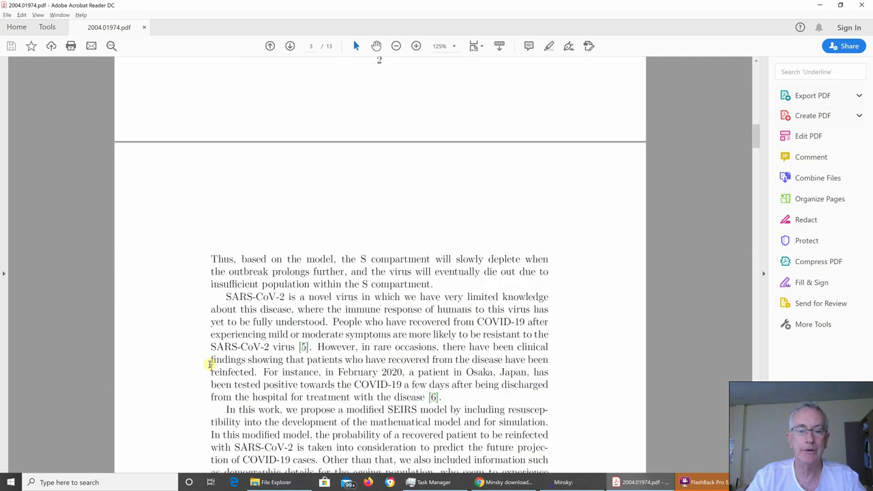
{"action": "scroll", "coordinate": [210, 364], "scroll_direction": "down", "scroll_amount": 5}
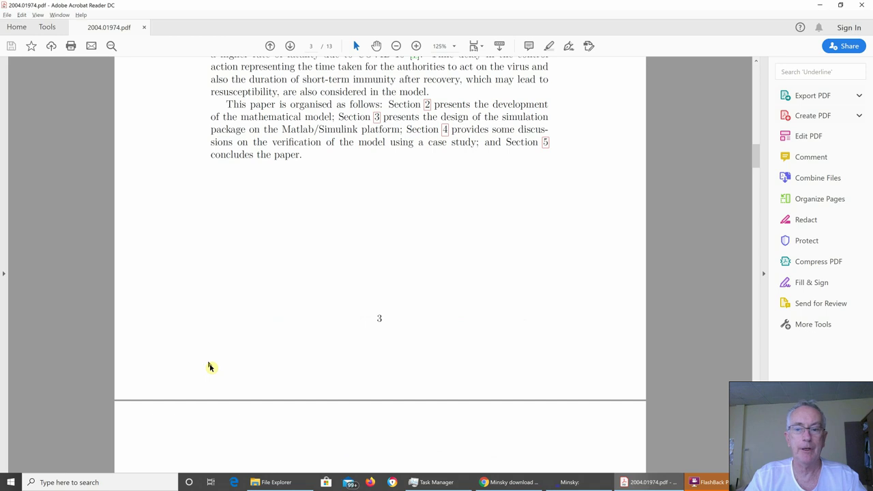
{"action": "scroll", "coordinate": [210, 367], "scroll_direction": "down", "scroll_amount": 5}
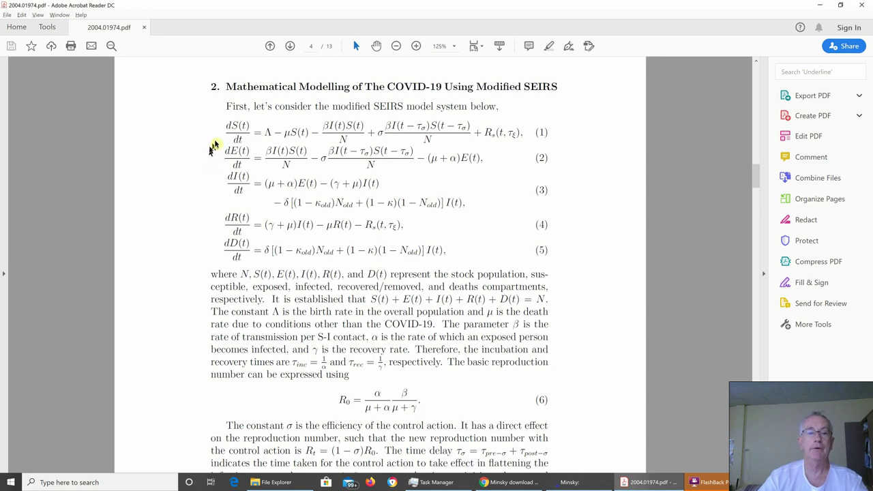
- Highlight the dS(t) and βI(t)S(t)/N terms in equations (1)–(2), then reach Figure 1 on page 6
{"action": "left_click_drag", "start_coordinate": [224, 125], "coordinate": [234, 139]}
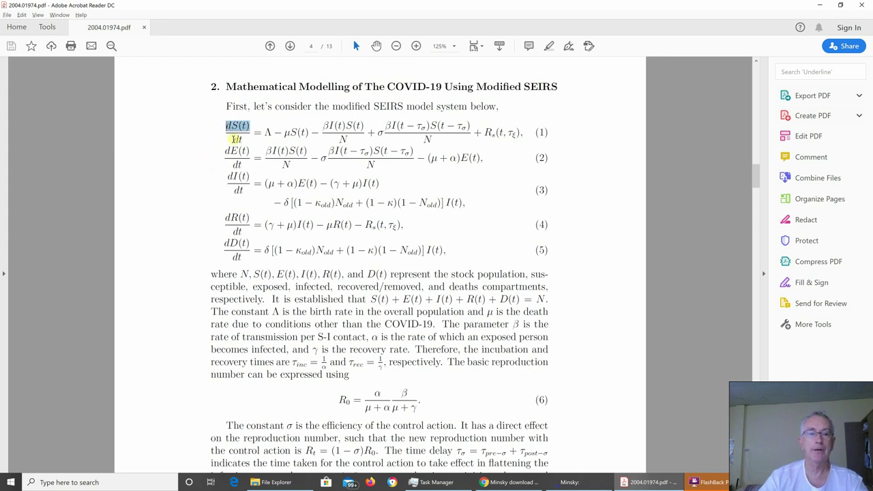
{"action": "left_click", "coordinate": [228, 142]}
{"action": "left_click_drag", "start_coordinate": [227, 131], "coordinate": [232, 128]}
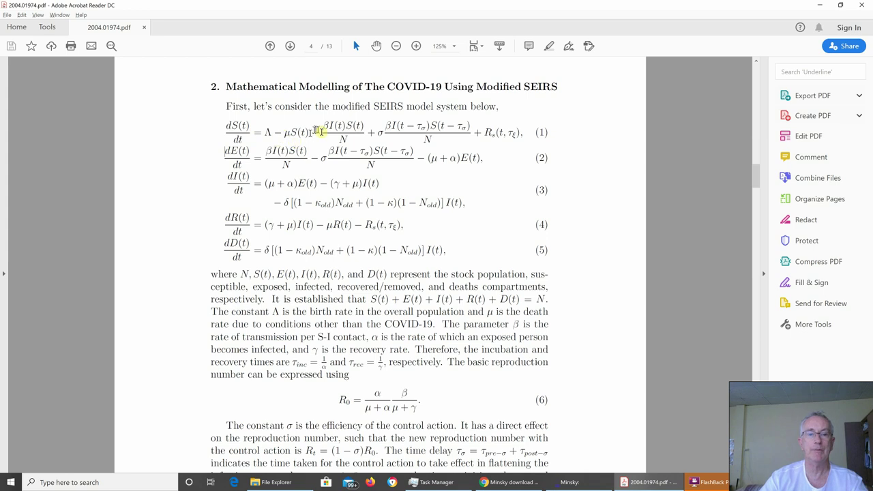
{"action": "double_click", "coordinate": [343, 134]}
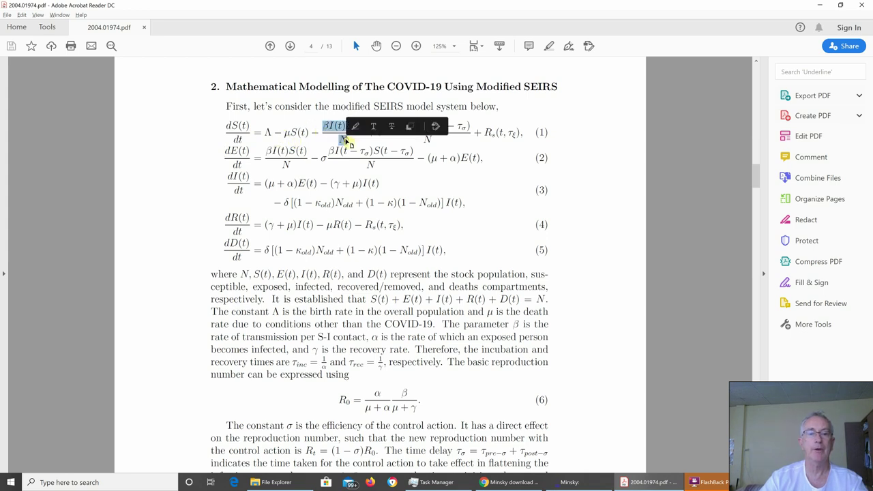
{"action": "double_click", "coordinate": [269, 151]}
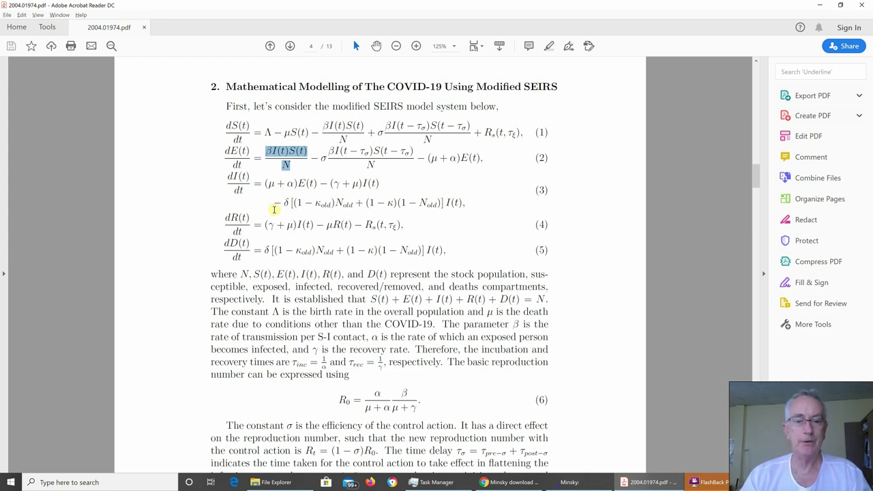
{"action": "scroll", "coordinate": [273, 209], "scroll_direction": "down", "scroll_amount": 15}
{"action": "scroll", "coordinate": [273, 210], "scroll_direction": "down", "scroll_amount": 12}
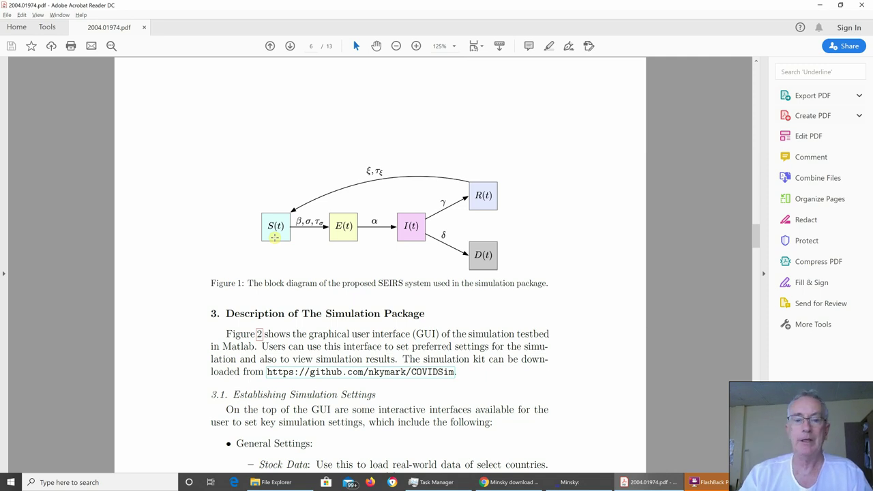
- Bring page 7's Figure 2 Matlab simulation interface into view, enlarged to 175%
{"action": "scroll", "coordinate": [275, 238], "scroll_direction": "down", "scroll_amount": 8}
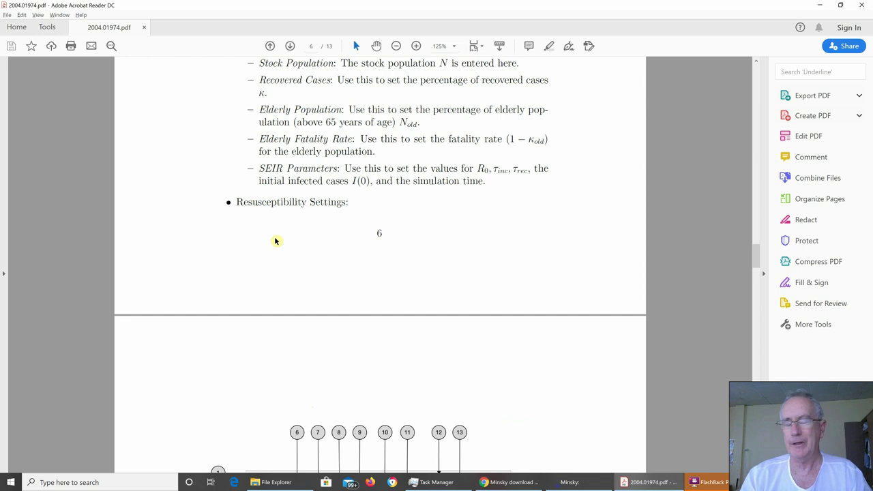
{"action": "scroll", "coordinate": [275, 241], "scroll_direction": "down", "scroll_amount": 5}
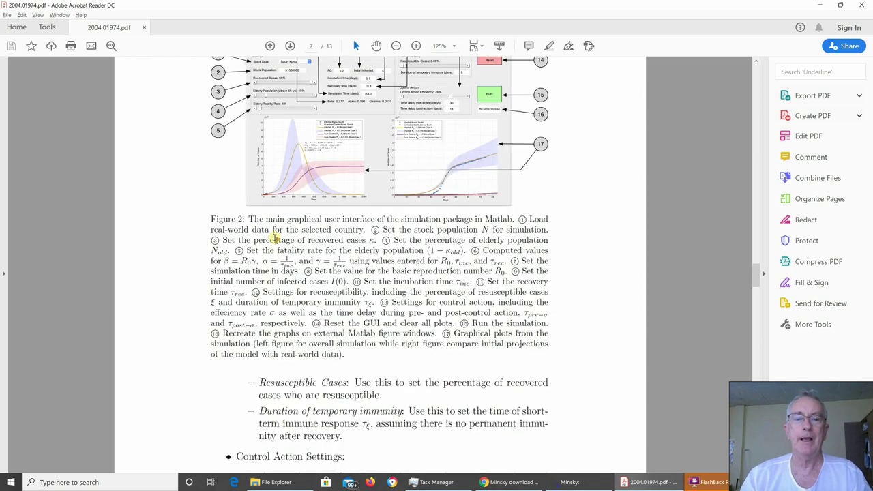
{"action": "scroll", "coordinate": [275, 237], "scroll_direction": "up", "scroll_amount": 3}
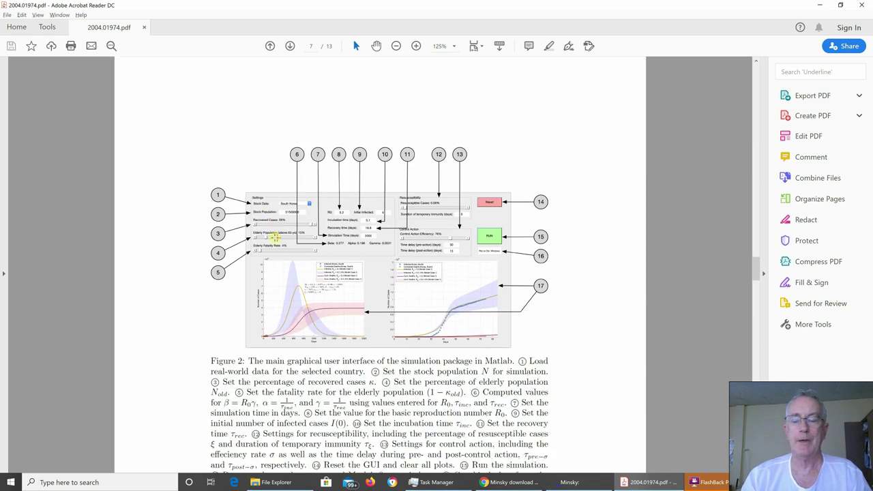
{"action": "scroll", "coordinate": [275, 238], "scroll_direction": "up", "scroll_amount": 2}
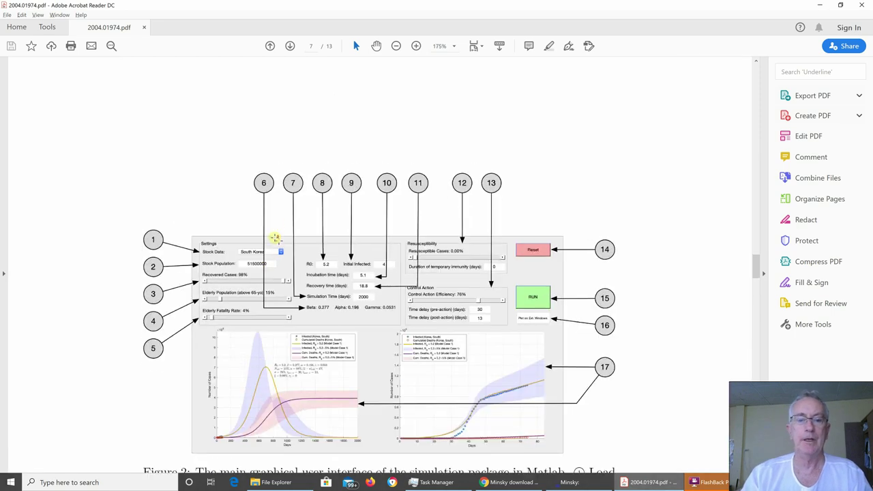
{"action": "scroll", "coordinate": [275, 237], "scroll_direction": "down", "scroll_amount": 2}
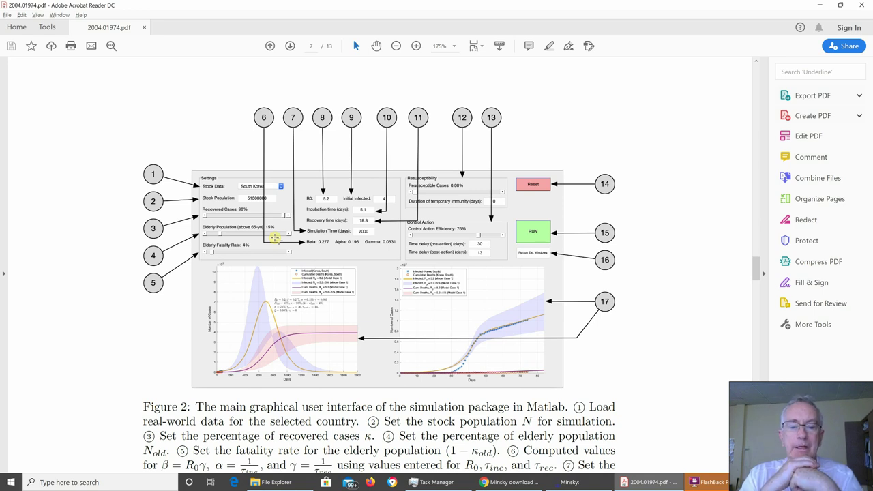
- Switch to Minsky, place a Godley table on the empty canvas and bring up its context menu
{"action": "key", "text": "alt+Tab"}
{"action": "key", "text": "alt+Tab"}
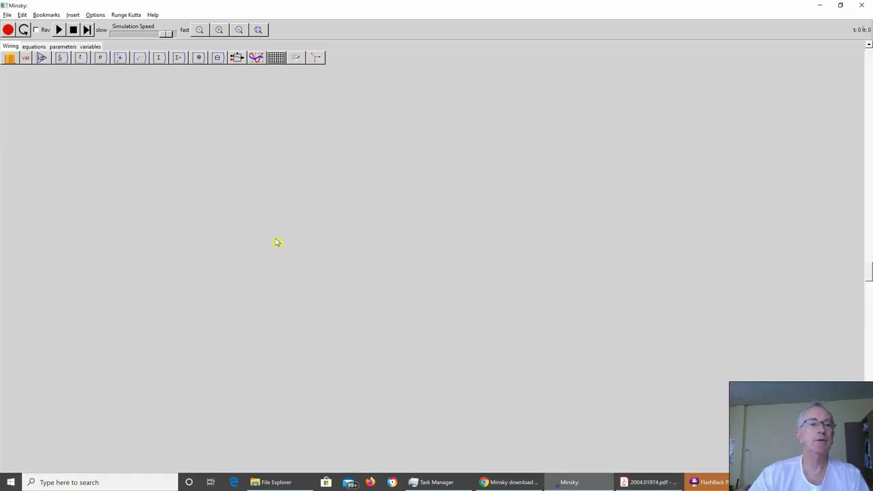
{"action": "left_click", "coordinate": [10, 60]}
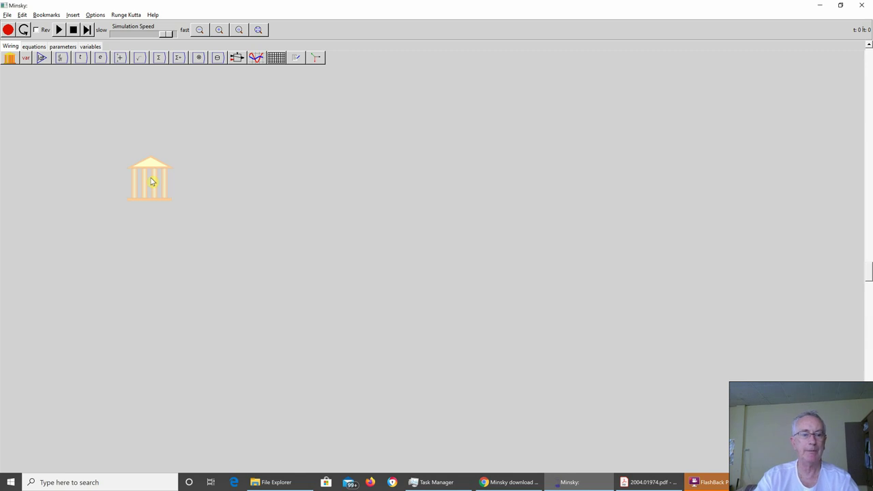
{"action": "right_click", "coordinate": [153, 182]}
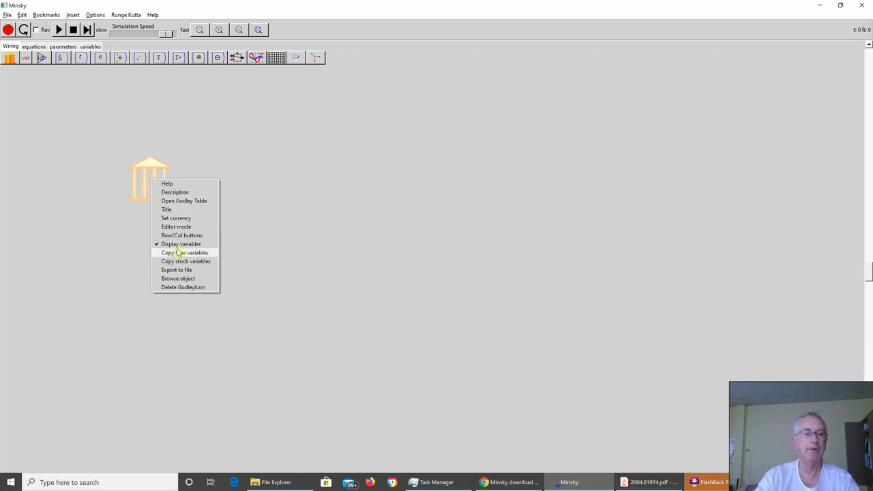
- Open the Godley table editor, zoom its contents in six steps and widen the window
{"action": "left_click", "coordinate": [178, 201]}
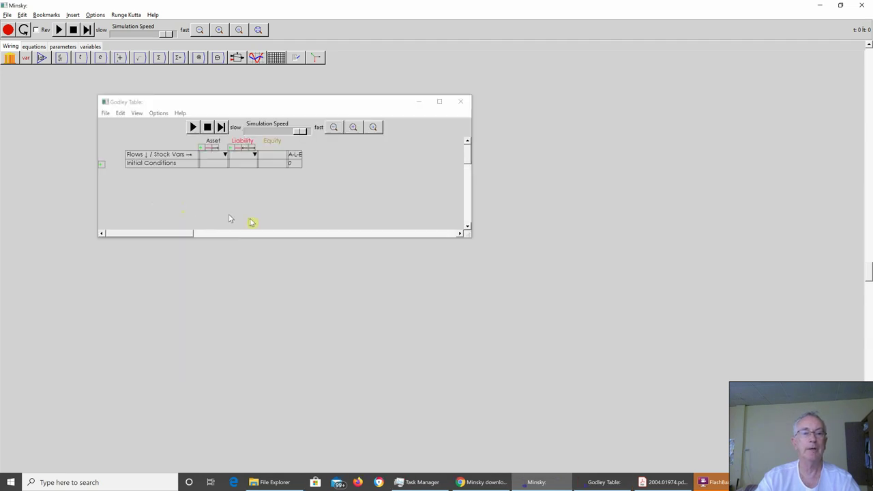
{"action": "left_click", "coordinate": [354, 127]}
{"action": "left_click", "coordinate": [354, 127]}
{"action": "left_click", "coordinate": [356, 127]}
{"action": "left_click", "coordinate": [356, 128]}
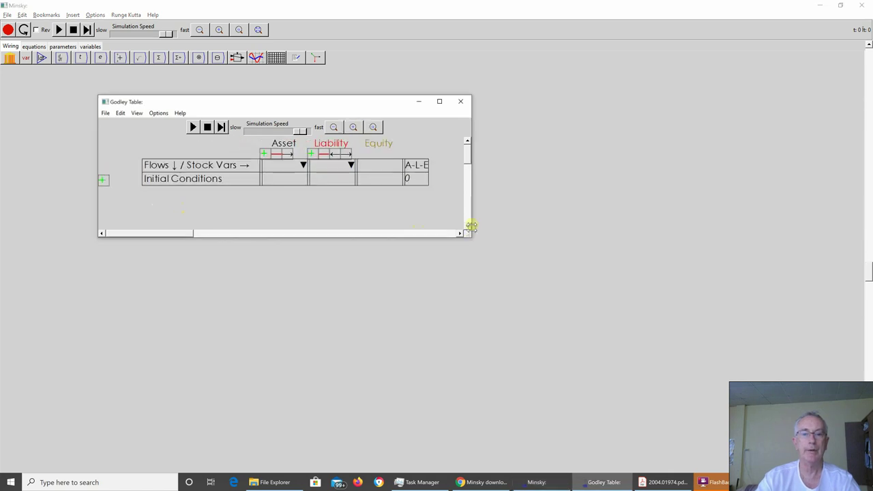
{"action": "left_click_drag", "start_coordinate": [470, 235], "coordinate": [649, 261]}
{"action": "left_click", "coordinate": [334, 181]}
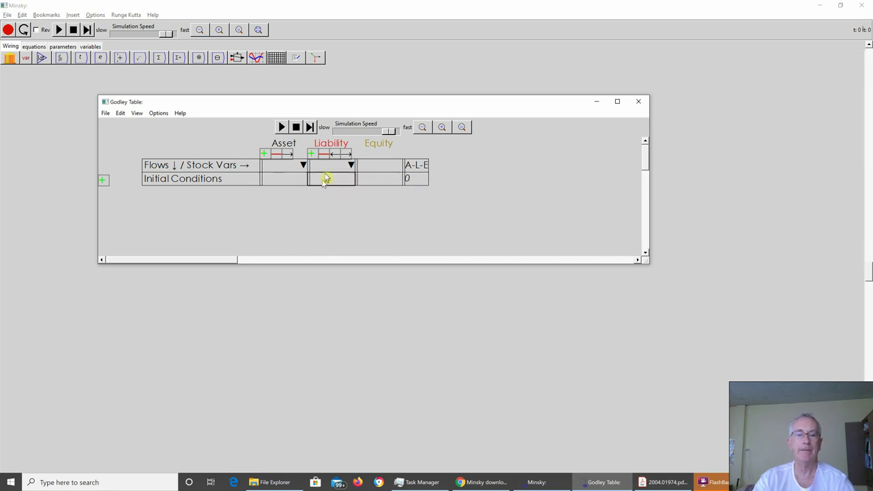
{"action": "left_click", "coordinate": [442, 128]}
{"action": "left_click", "coordinate": [442, 127]}
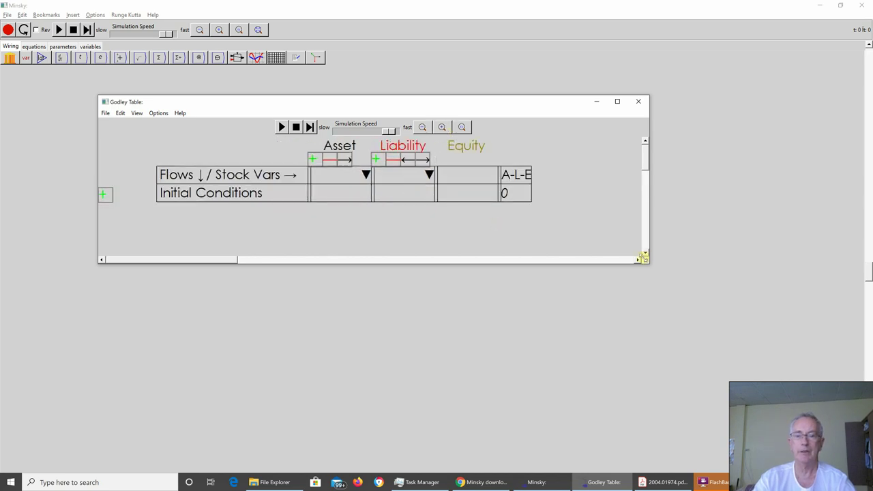
{"action": "left_click_drag", "start_coordinate": [646, 260], "coordinate": [801, 284]}
- Name the Asset stock N and the first Liability stock S, each starting at 350
{"action": "left_click", "coordinate": [343, 178]}
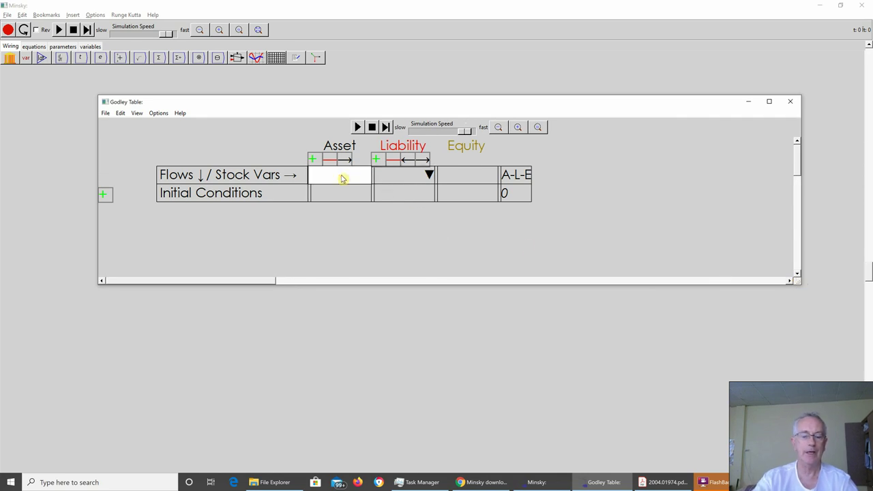
{"action": "type", "text": "N"}
{"action": "left_click", "coordinate": [336, 198]}
{"action": "key", "text": "BackSpace"}
{"action": "type", "text": "350"}
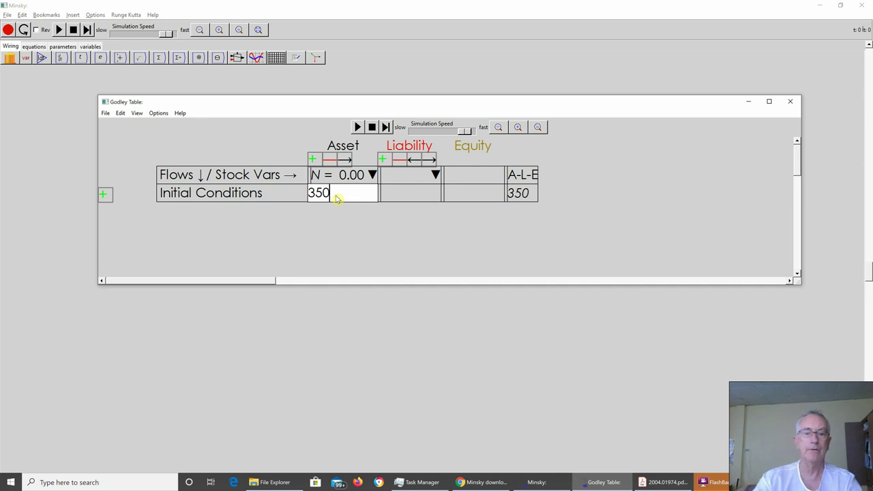
{"action": "left_click", "coordinate": [390, 176]}
{"action": "left_click", "coordinate": [394, 176]}
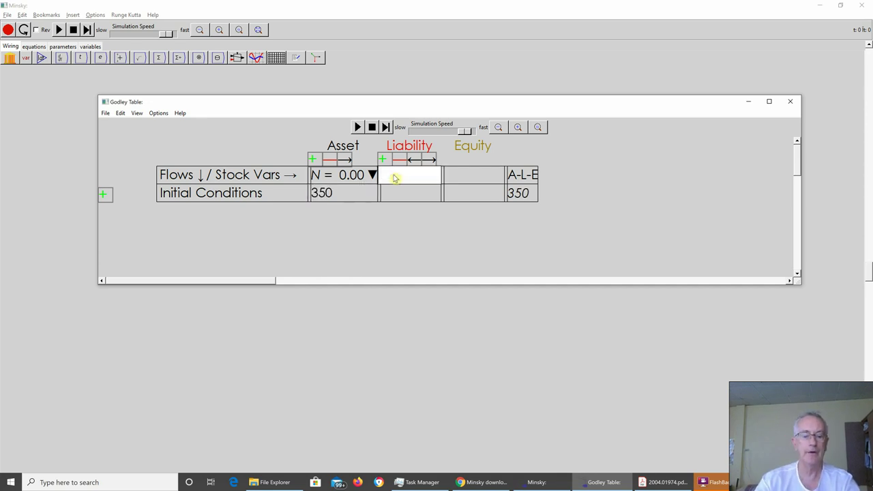
{"action": "type", "text": "S"}
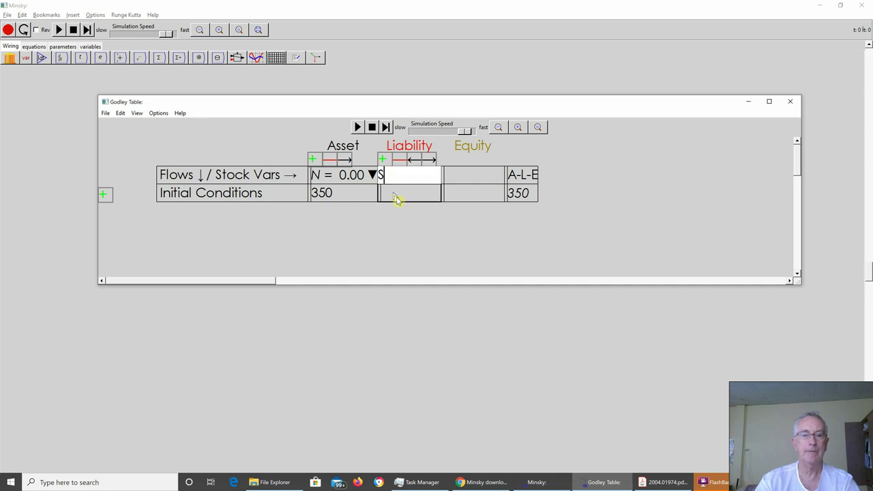
{"action": "left_click", "coordinate": [398, 198]}
{"action": "key", "text": "BackSpace"}
{"action": "type", "text": "35"}
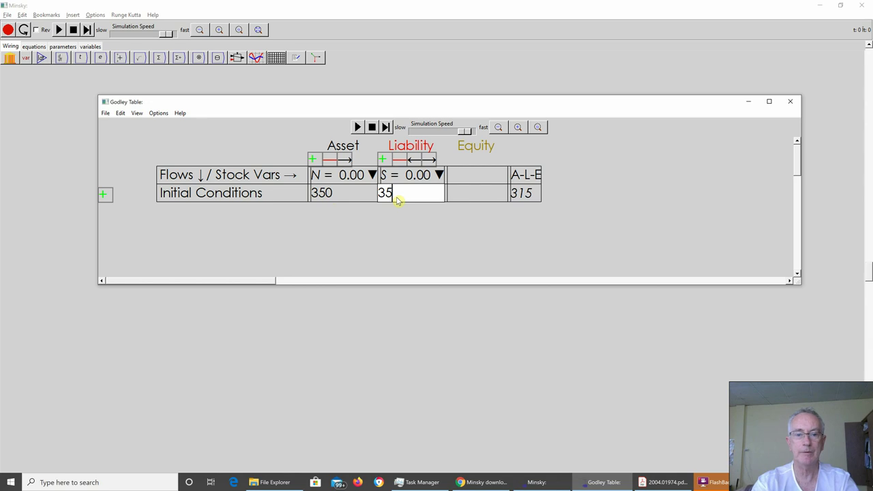
{"action": "type", "text": "0"}
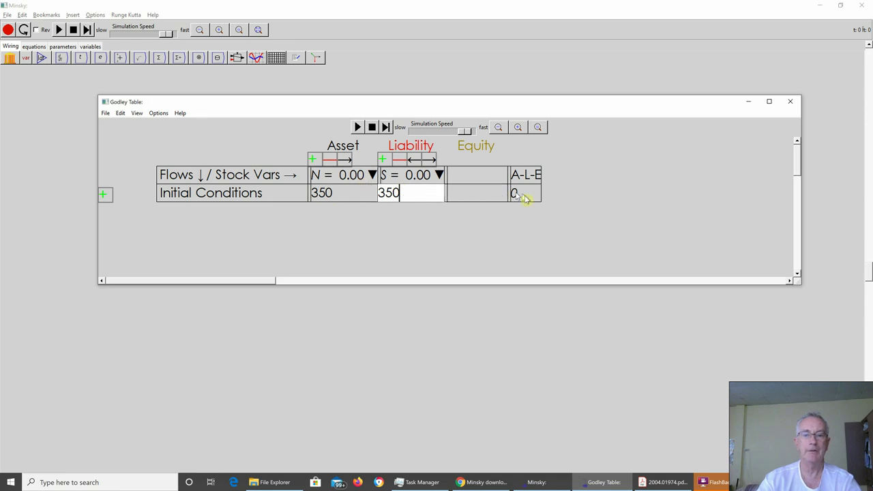
- Add stocks E, I, D and Equity stock R at 0, plus an empty flow row
{"action": "left_click", "coordinate": [382, 160]}
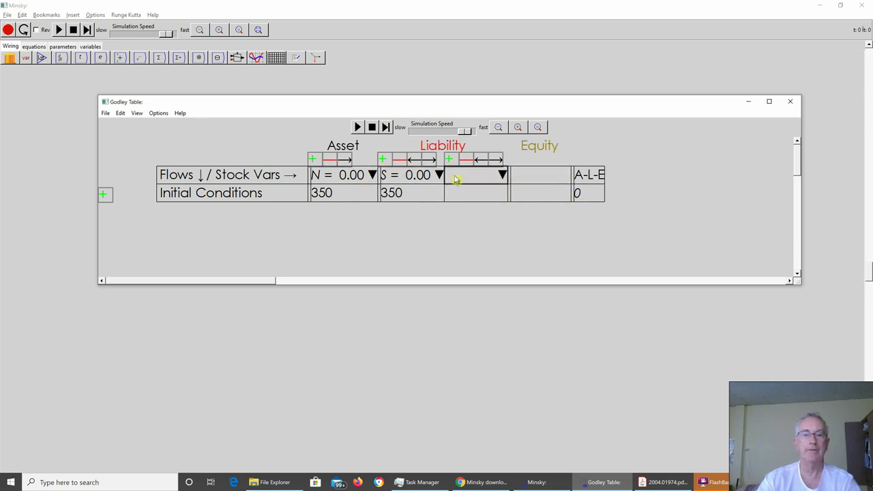
{"action": "type", "text": "E"}
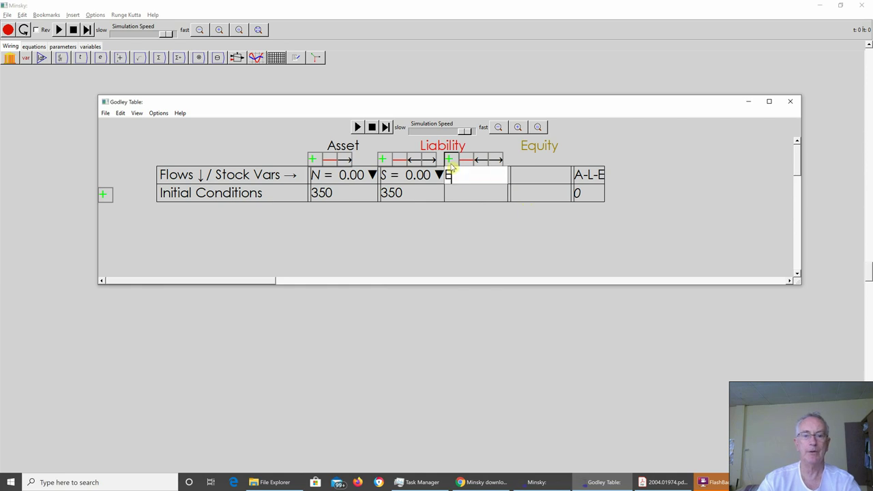
{"action": "key", "text": "Return"}
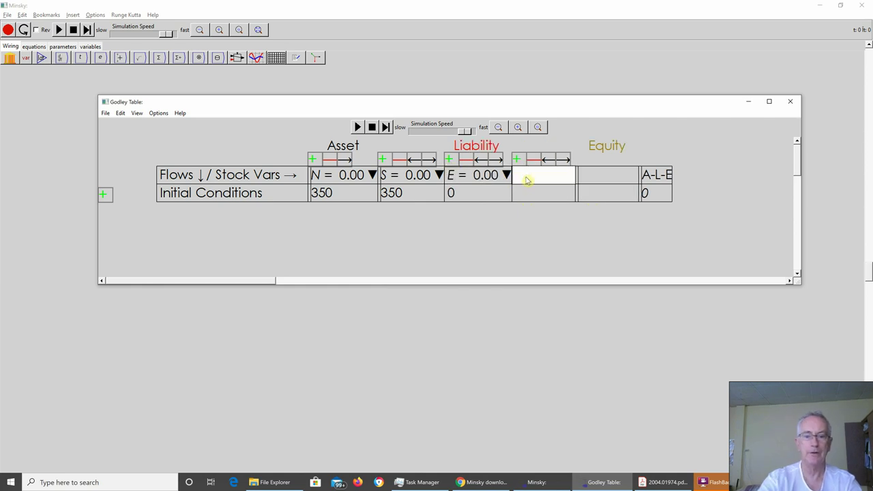
{"action": "type", "text": "I"}
{"action": "key", "text": "Return"}
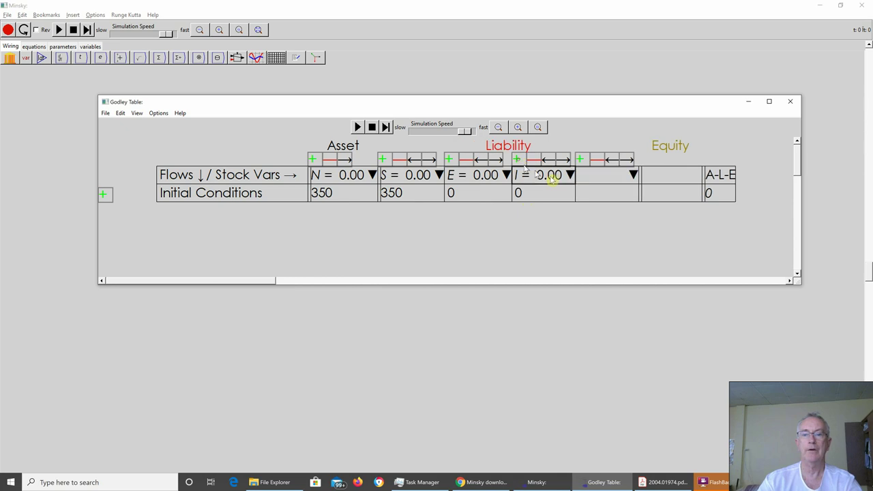
{"action": "type", "text": "D"}
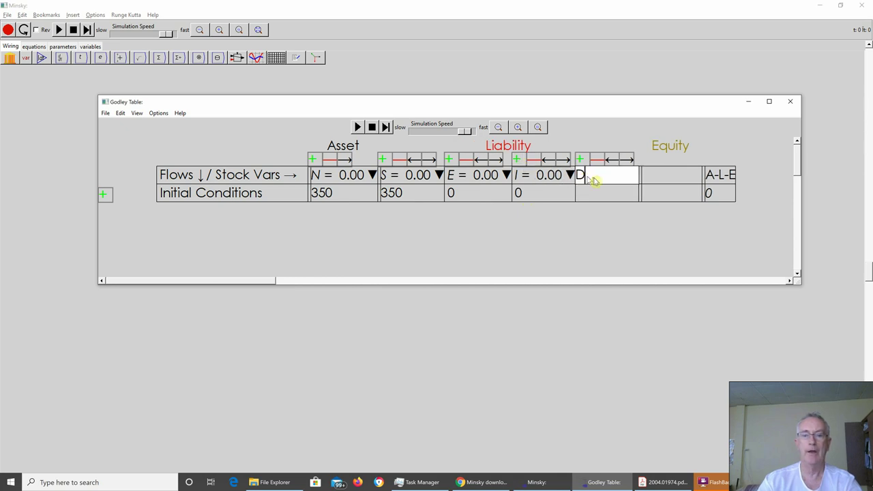
{"action": "left_click", "coordinate": [659, 181]}
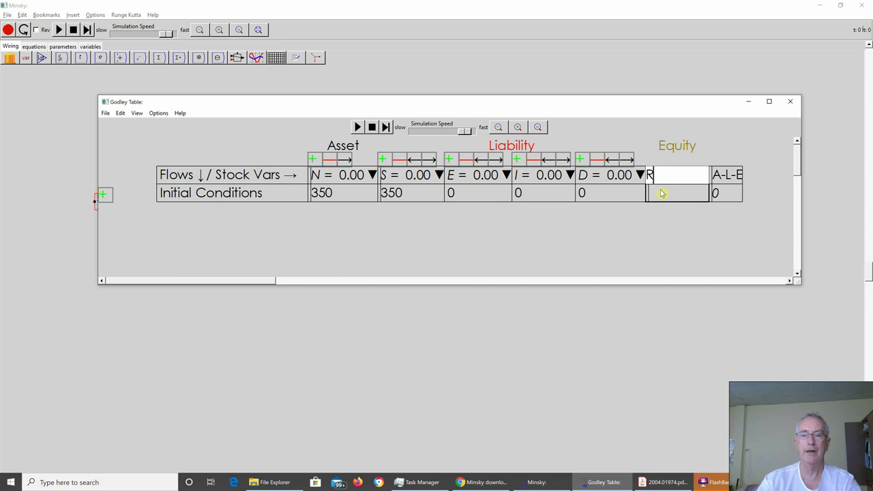
{"action": "left_click", "coordinate": [661, 194]}
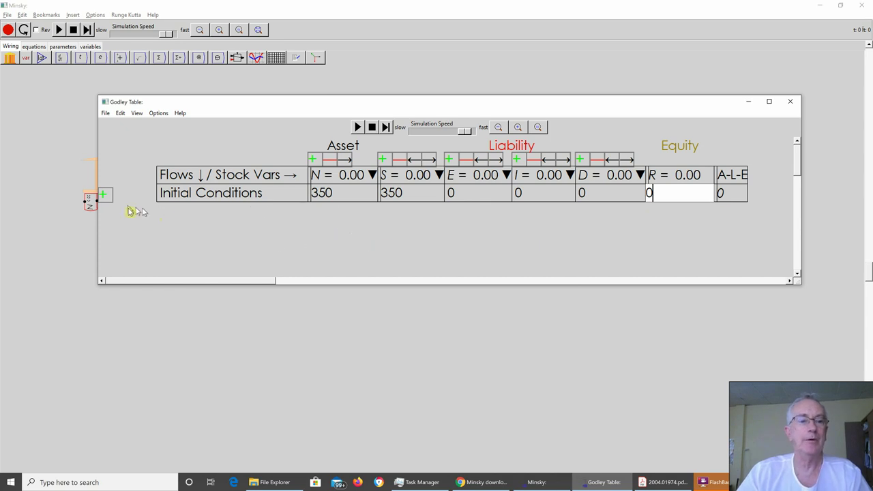
{"action": "left_click", "coordinate": [102, 195]}
- Label the first flow row Exposed, with -Exp in S and Exp in E
{"action": "left_click", "coordinate": [192, 214]}
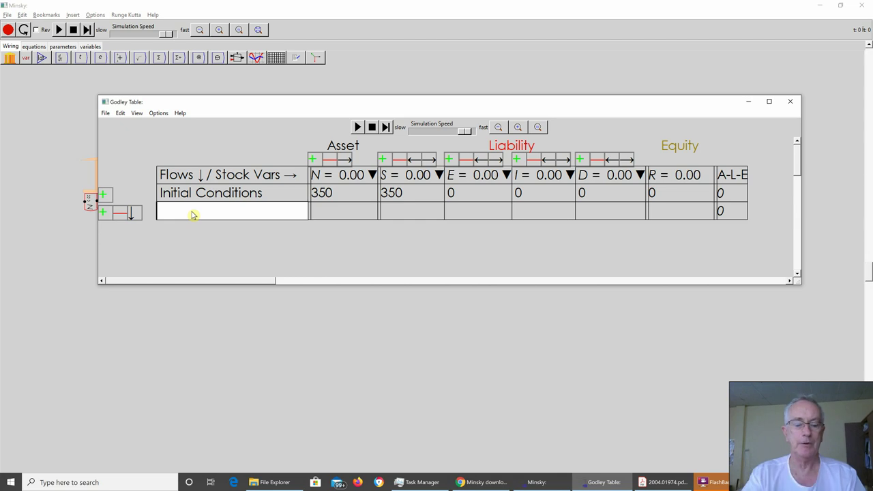
{"action": "type", "text": "E"}
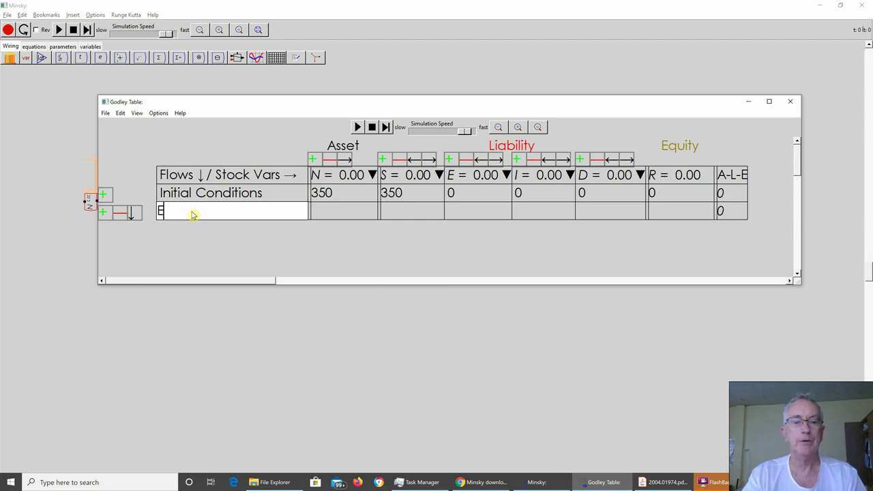
{"action": "type", "text": "xposed"}
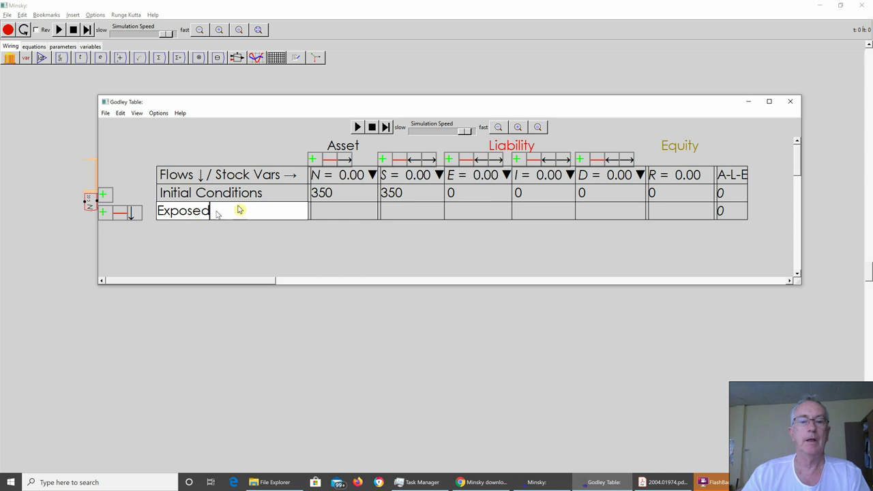
{"action": "left_click", "coordinate": [344, 212]}
{"action": "left_click", "coordinate": [416, 216]}
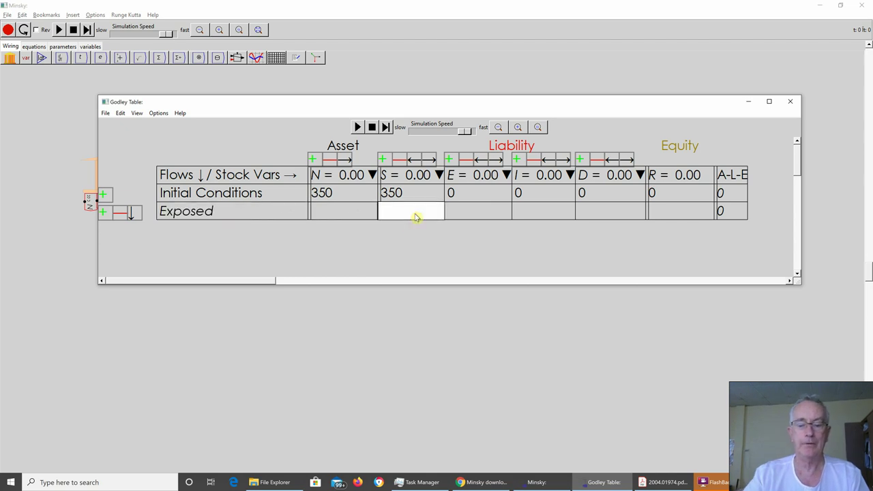
{"action": "type", "text": "-Exp"}
{"action": "left_click", "coordinate": [462, 216]}
{"action": "type", "text": "Ex"}
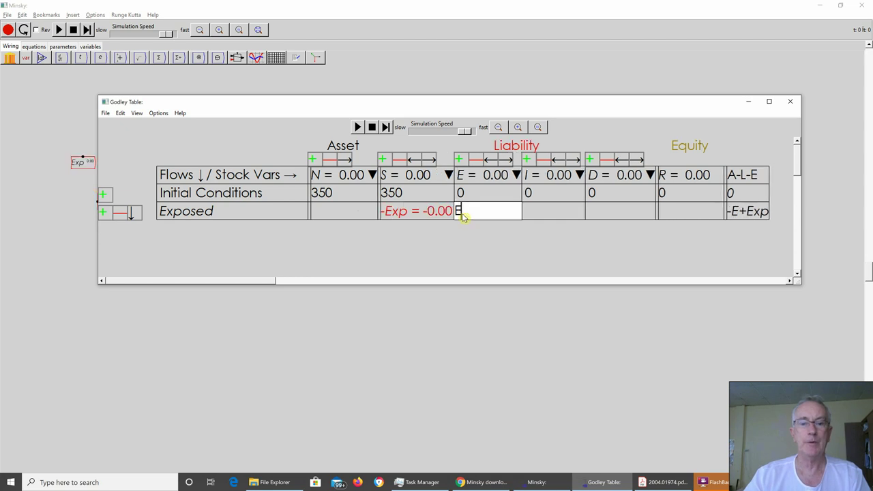
{"action": "type", "text": "p"}
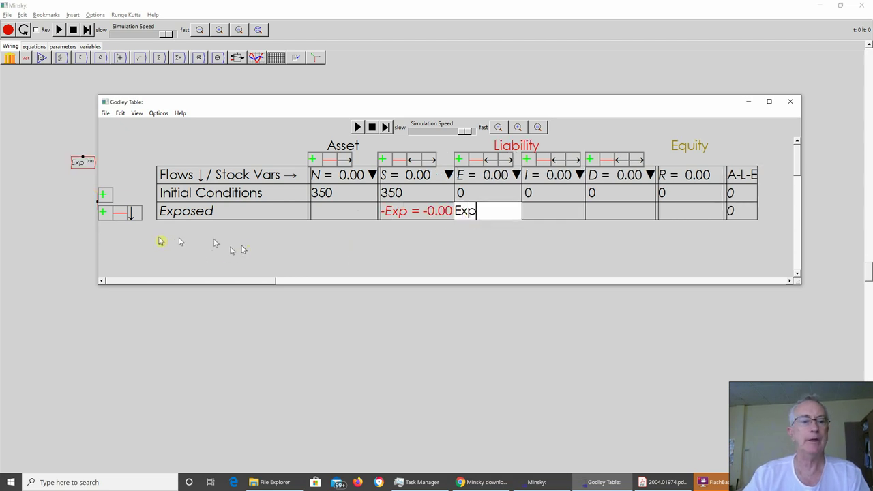
- Add a 'Get the disease' row with -Get in E and Get in I
{"action": "left_click", "coordinate": [103, 212]}
{"action": "left_click", "coordinate": [177, 234]}
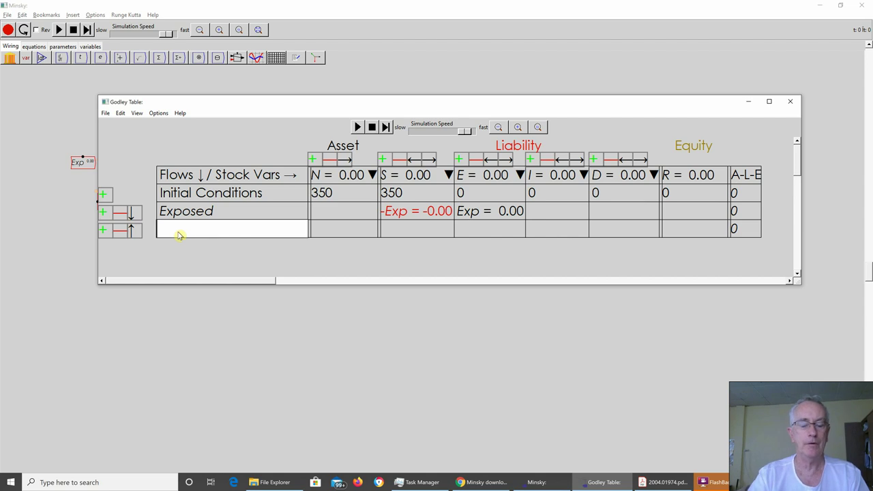
{"action": "type", "text": "Get the disease"}
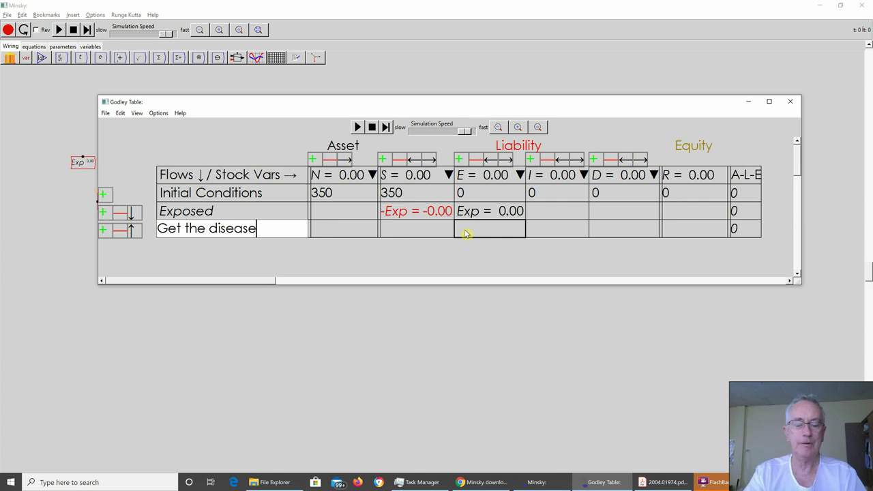
{"action": "type", "text": "G"}
{"action": "key", "text": "BackSpace"}
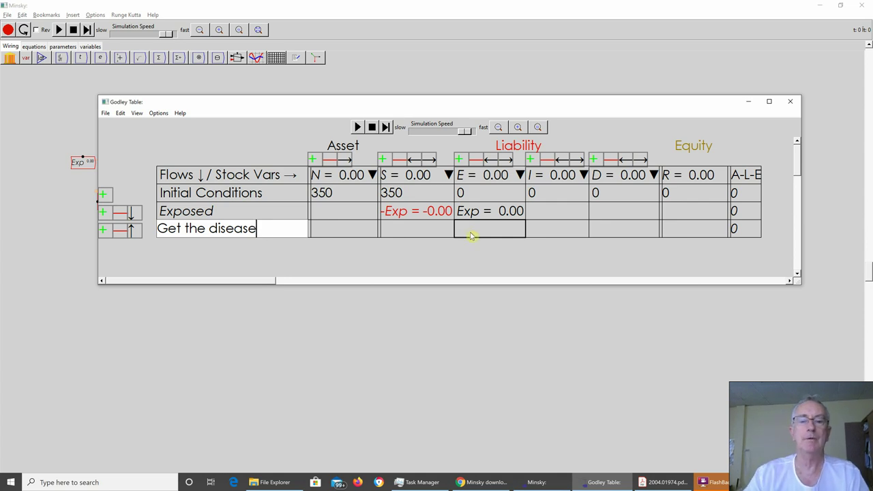
{"action": "left_click", "coordinate": [471, 234]}
{"action": "type", "text": "Get"}
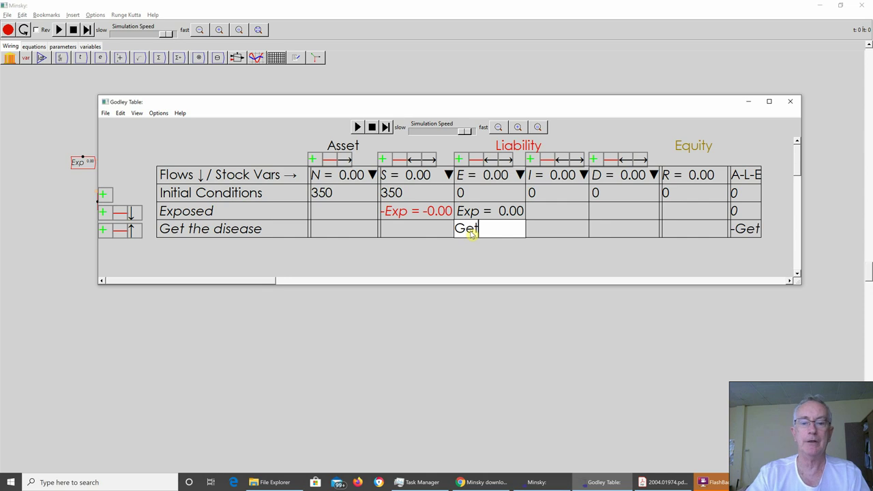
{"action": "key", "text": "Return"}
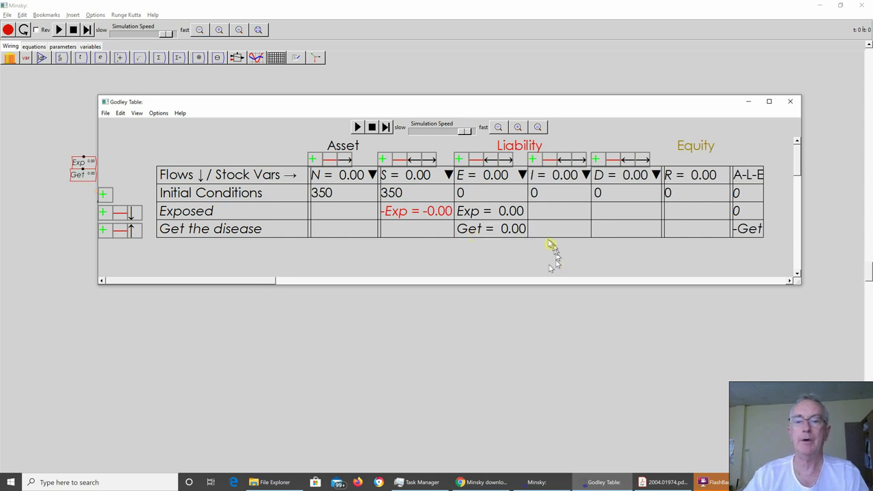
{"action": "left_click", "coordinate": [548, 232]}
{"action": "type", "text": "Get"}
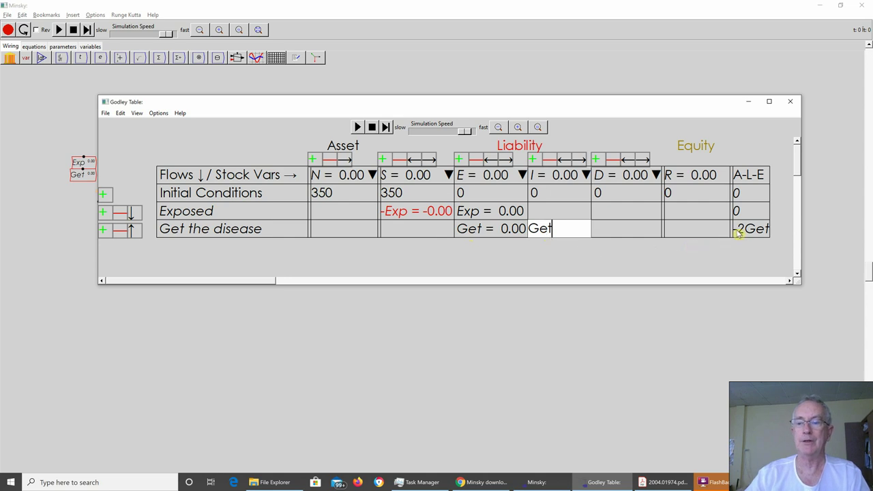
{"action": "left_click", "coordinate": [466, 232]}
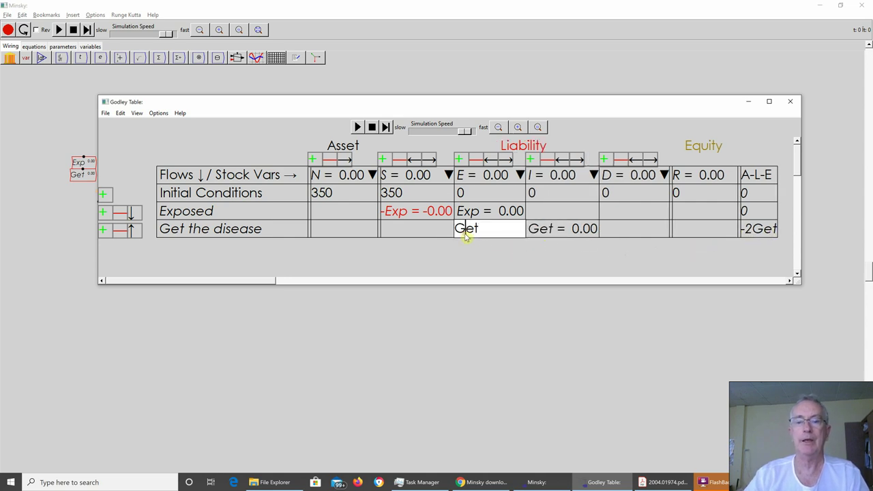
{"action": "key", "text": "Home"}
{"action": "type", "text": "-"}
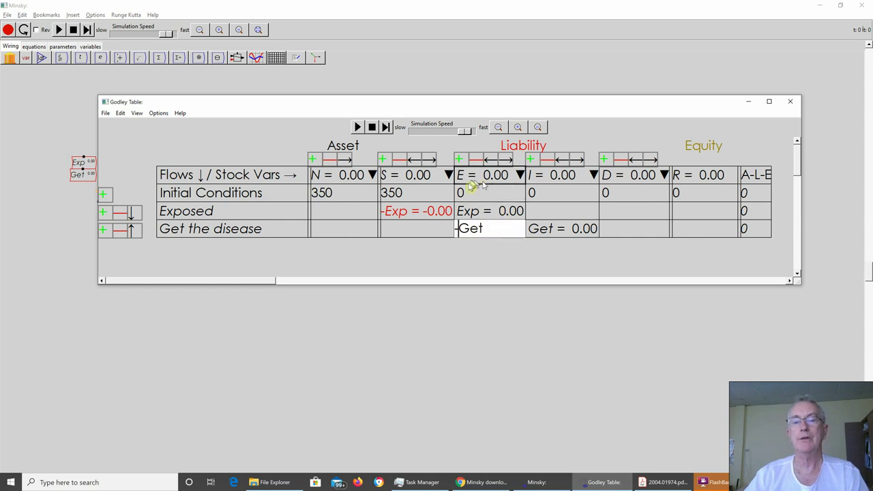
- Add a Die row with -Die in I and Die in D
{"action": "left_click", "coordinate": [101, 230]}
{"action": "left_click", "coordinate": [177, 253]}
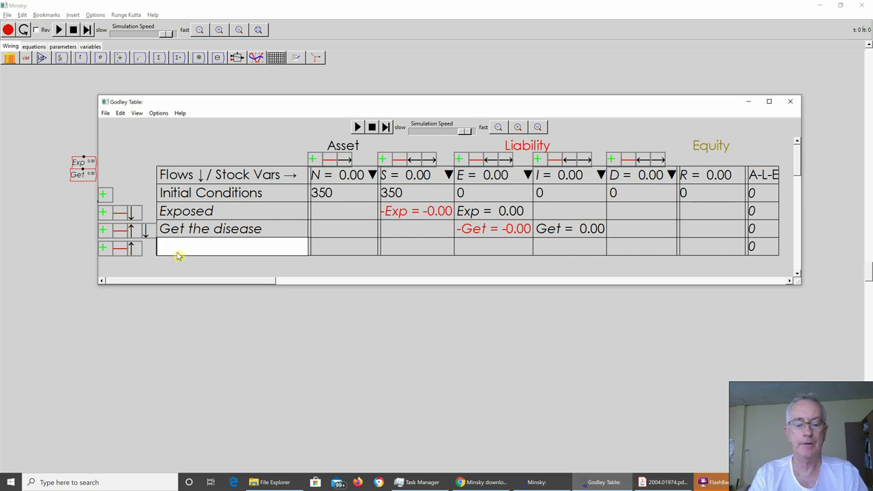
{"action": "type", "text": "Die"}
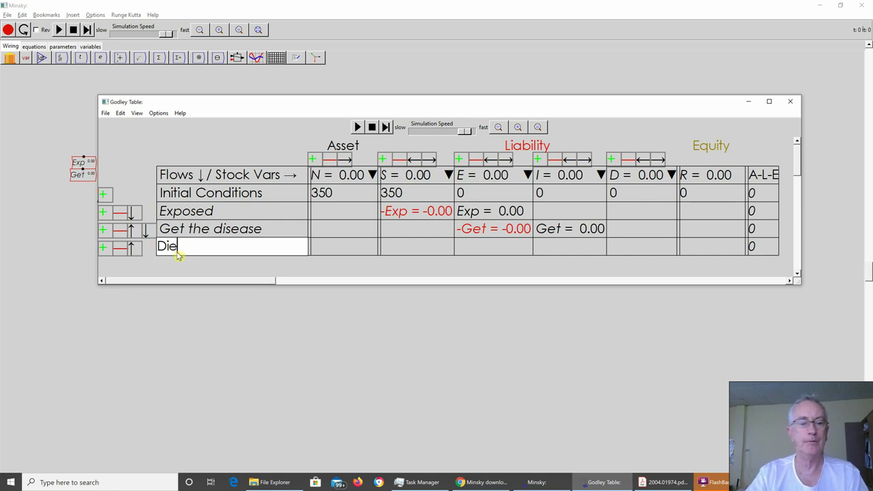
{"action": "left_click", "coordinate": [545, 256]}
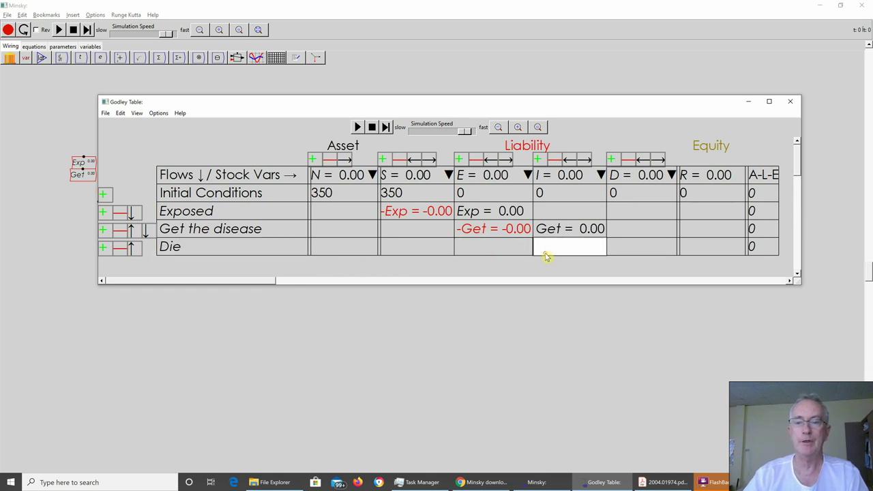
{"action": "type", "text": "-Die"}
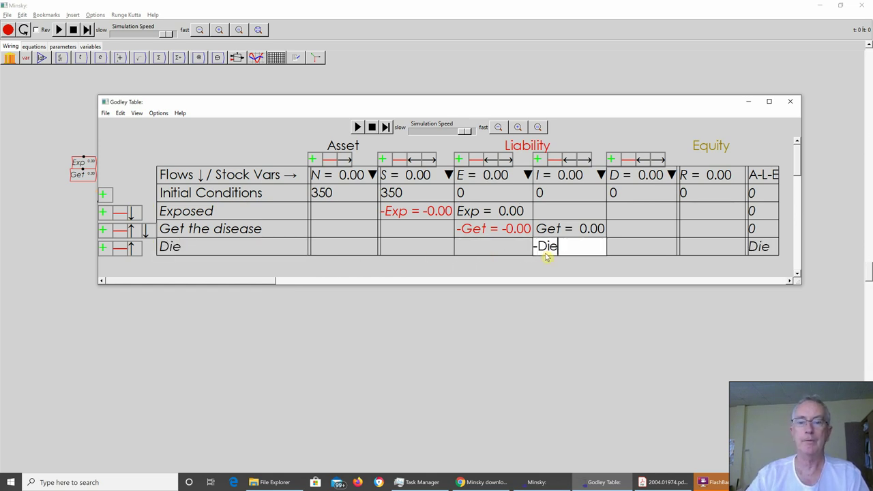
{"action": "left_click", "coordinate": [634, 253]}
{"action": "type", "text": "Die"}
- Add a Recovery row with -Rec in I and Rec in R
{"action": "left_click", "coordinate": [108, 250]}
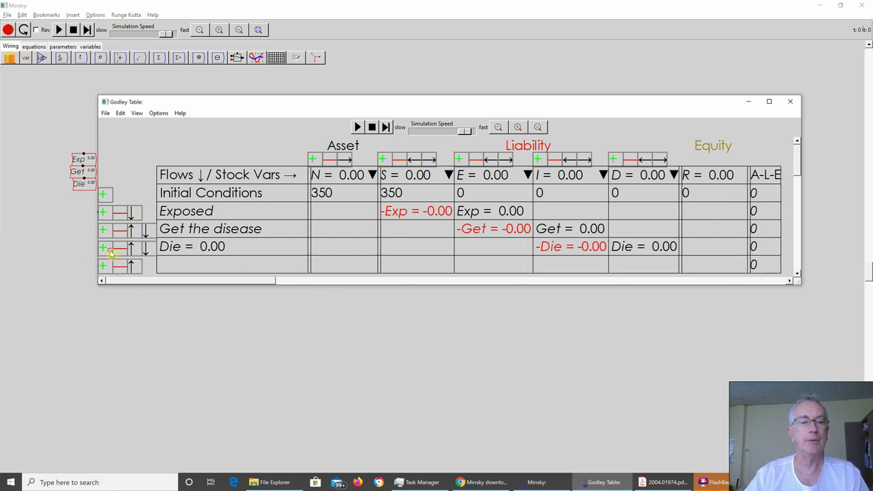
{"action": "left_click", "coordinate": [181, 263]}
{"action": "type", "text": "Recovery"}
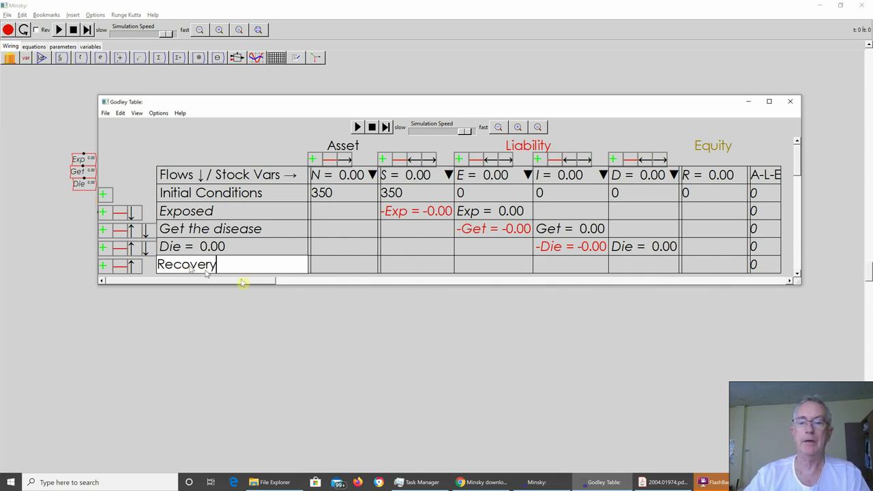
{"action": "left_click", "coordinate": [555, 264]}
{"action": "type", "text": "-Rec"}
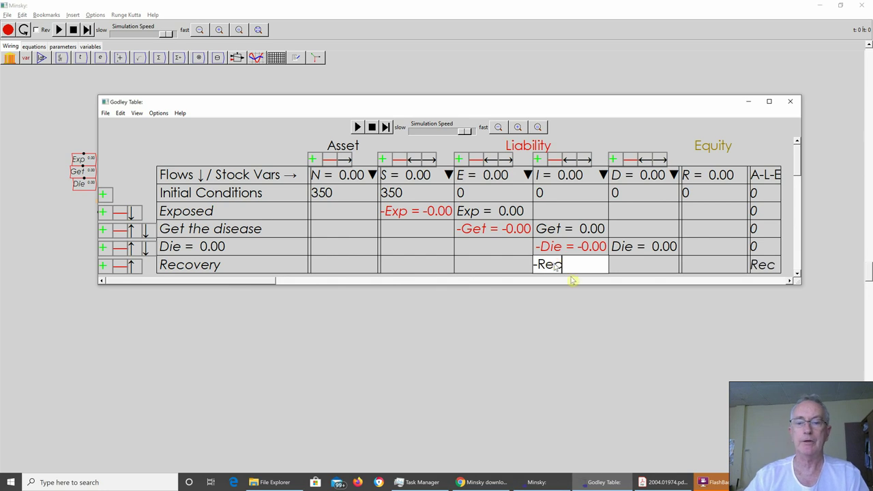
{"action": "left_click", "coordinate": [690, 269]}
{"action": "type", "text": "Rec"}
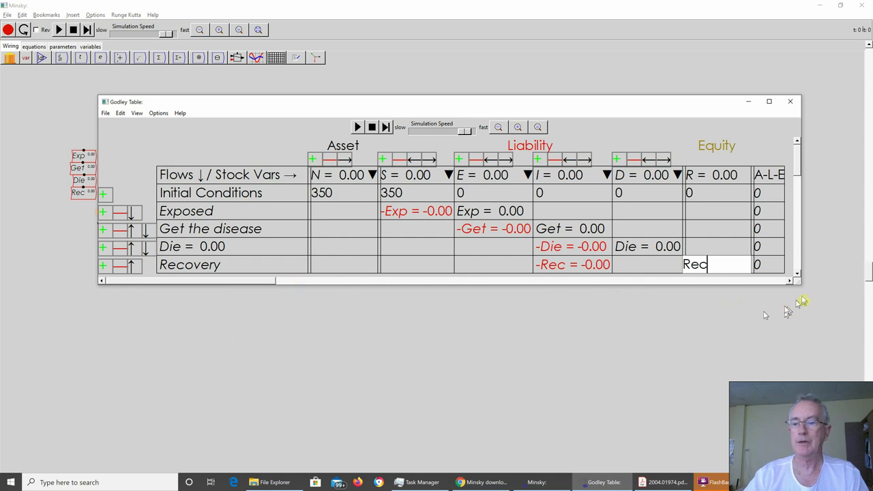
{"action": "left_click_drag", "start_coordinate": [797, 283], "coordinate": [821, 343]}
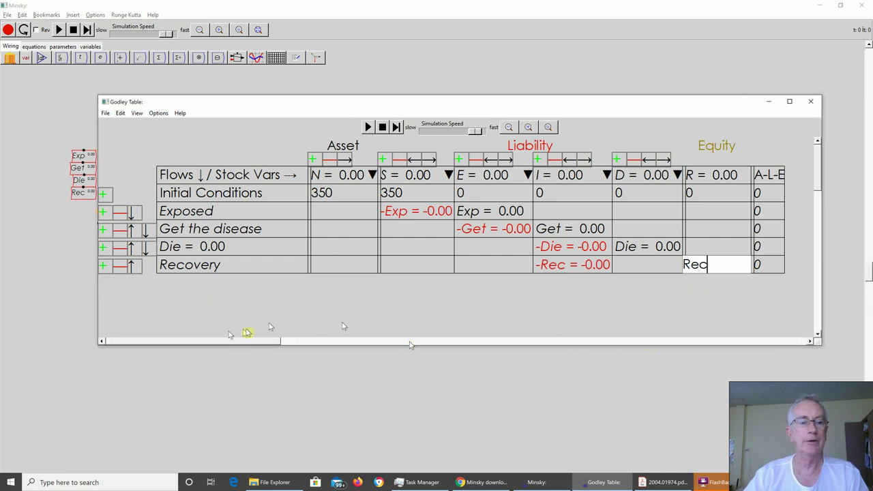
- Add a 'Get the disease again' row with -Get_{Again} in R and Get_{Again} in I
{"action": "left_click", "coordinate": [102, 266]}
{"action": "left_click", "coordinate": [171, 287]}
{"action": "left_click", "coordinate": [179, 286]}
{"action": "type", "text": "Re"}
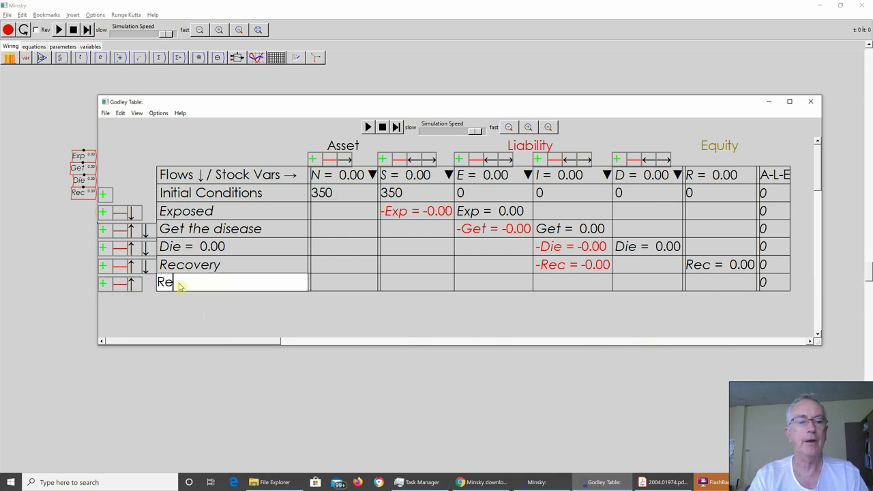
{"action": "key", "text": "BackSpace"}
{"action": "key", "text": "BackSpace"}
{"action": "type", "text": "Get th"}
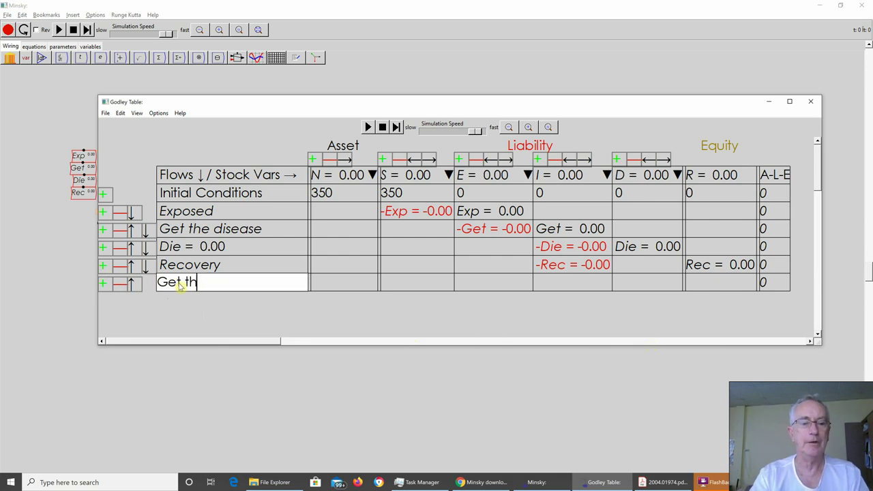
{"action": "type", "text": "e disease"}
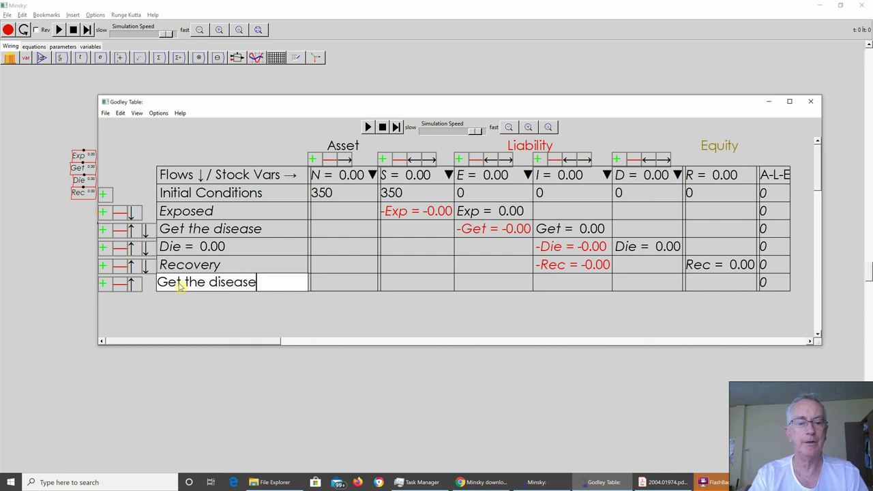
{"action": "type", "text": " again"}
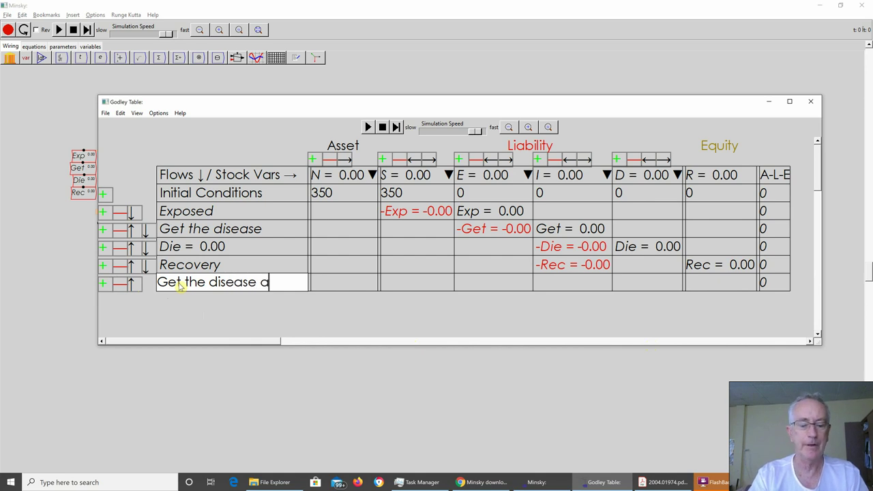
{"action": "left_click", "coordinate": [575, 282]}
{"action": "left_click", "coordinate": [706, 283]}
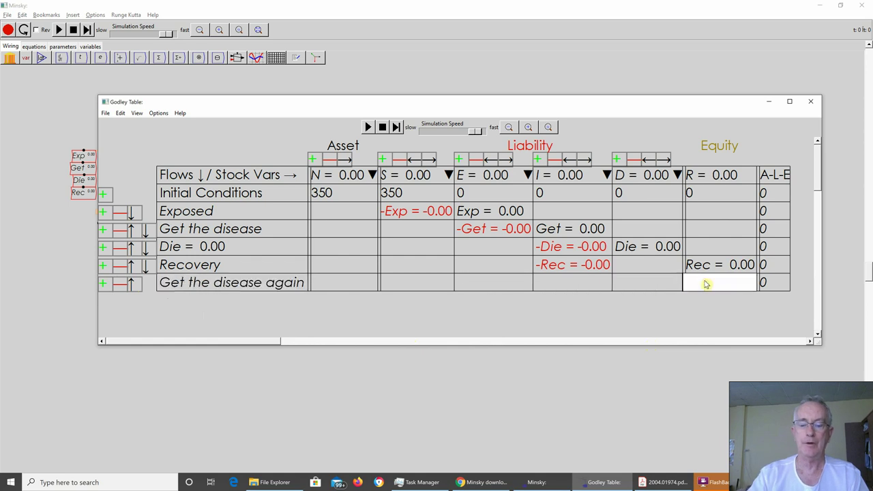
{"action": "type", "text": "-Get_{A"}
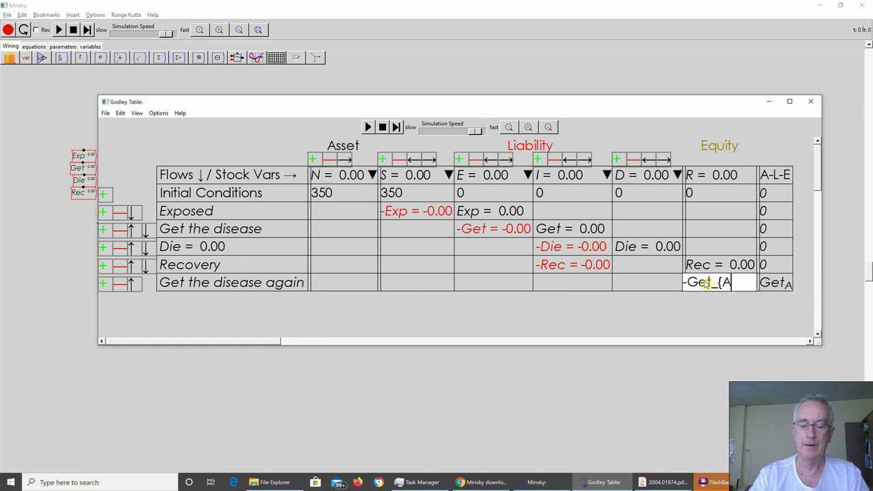
{"action": "type", "text": "gain}"}
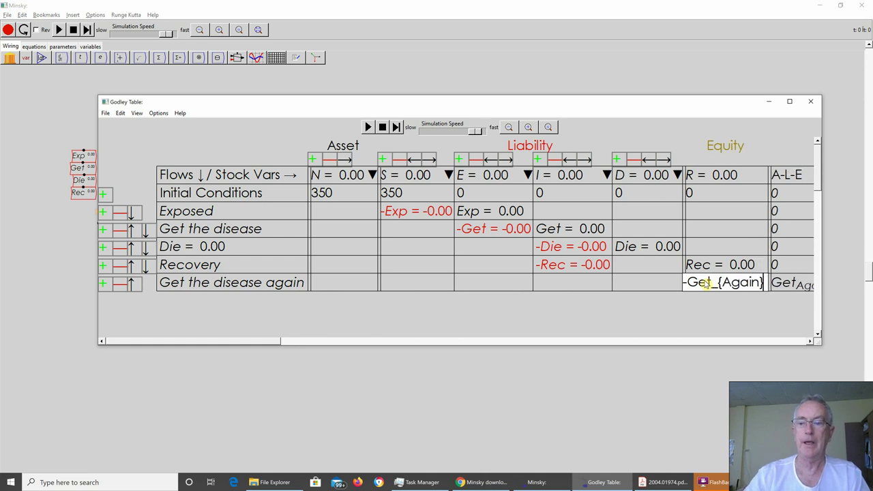
{"action": "left_click", "coordinate": [552, 288]}
{"action": "type", "text": "Get"}
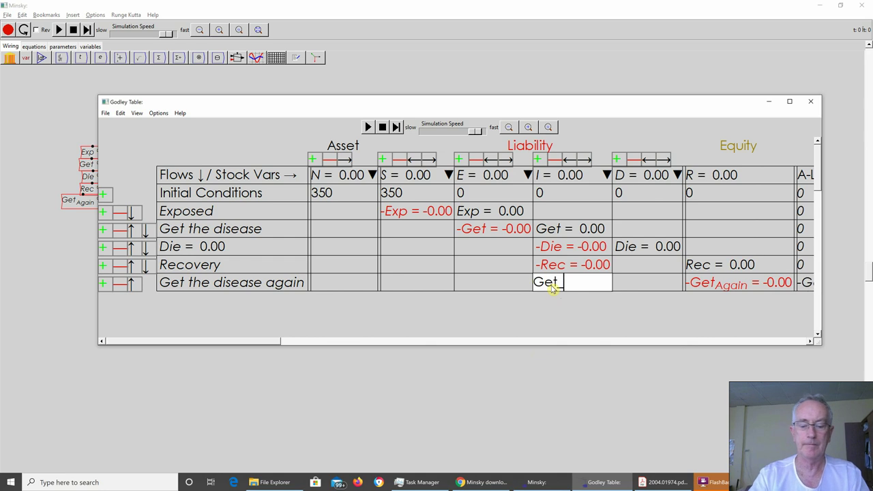
{"action": "type", "text": "_{Again"}
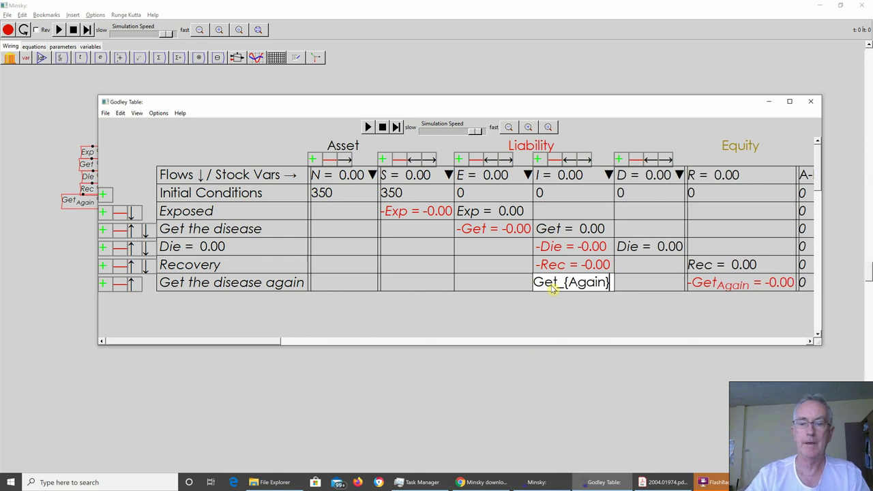
{"action": "type", "text": "}"}
{"action": "left_click", "coordinate": [538, 321]}
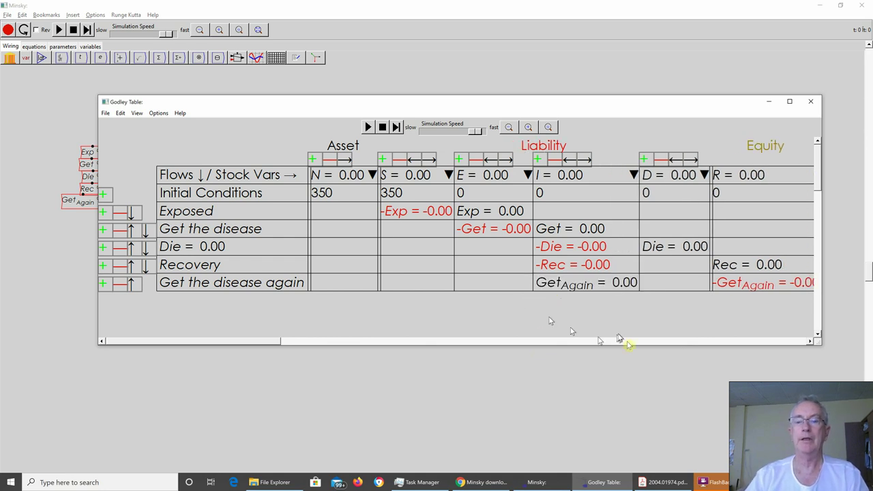
- Move the Godley table window up-left and widen it to show the A-L-E column
{"action": "left_click_drag", "start_coordinate": [821, 346], "coordinate": [856, 348]}
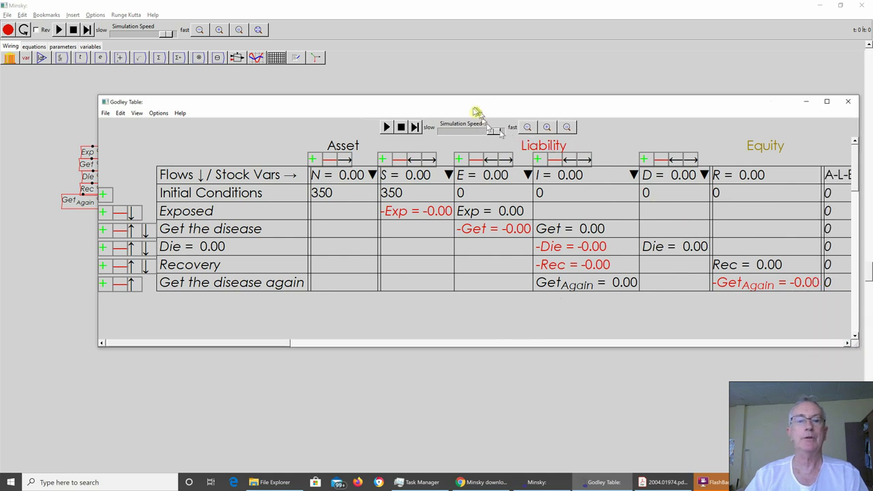
{"action": "left_click_drag", "start_coordinate": [473, 102], "coordinate": [410, 91]}
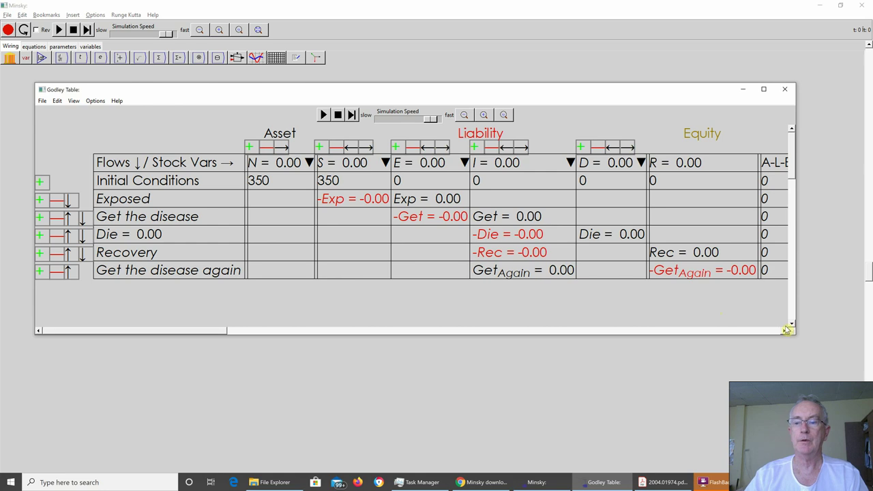
{"action": "left_click_drag", "start_coordinate": [791, 332], "coordinate": [828, 324]}
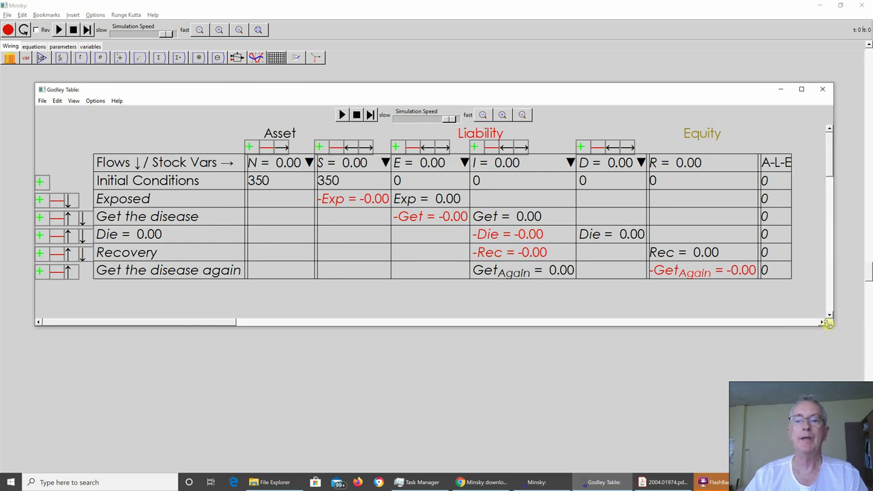
- Bring the model canvas forward, reposition the Godley icon, and check the generated equations before returning to wiring
{"action": "left_click", "coordinate": [592, 373]}
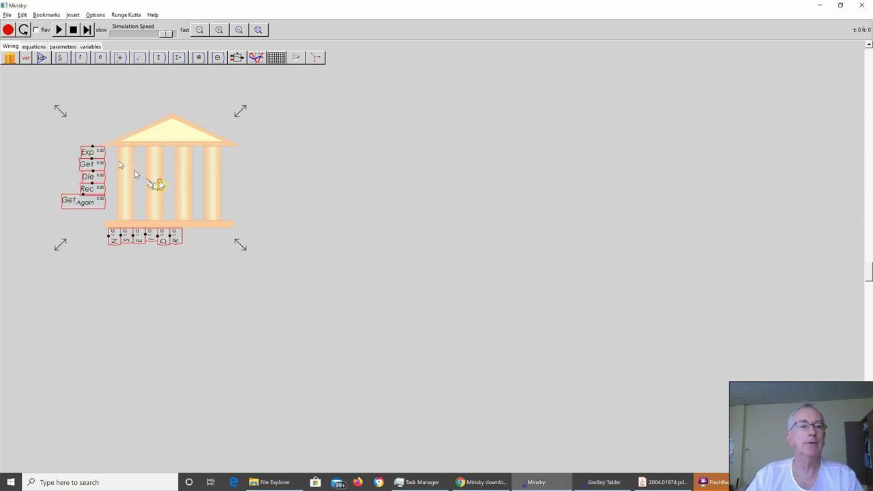
{"action": "left_click_drag", "start_coordinate": [159, 181], "coordinate": [132, 163]}
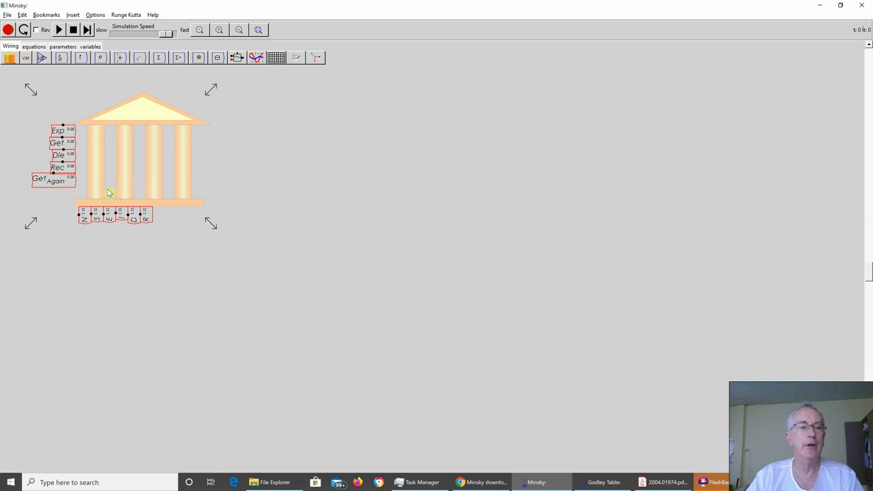
{"action": "left_click", "coordinate": [33, 47]}
{"action": "left_click_drag", "start_coordinate": [171, 173], "coordinate": [336, 176]}
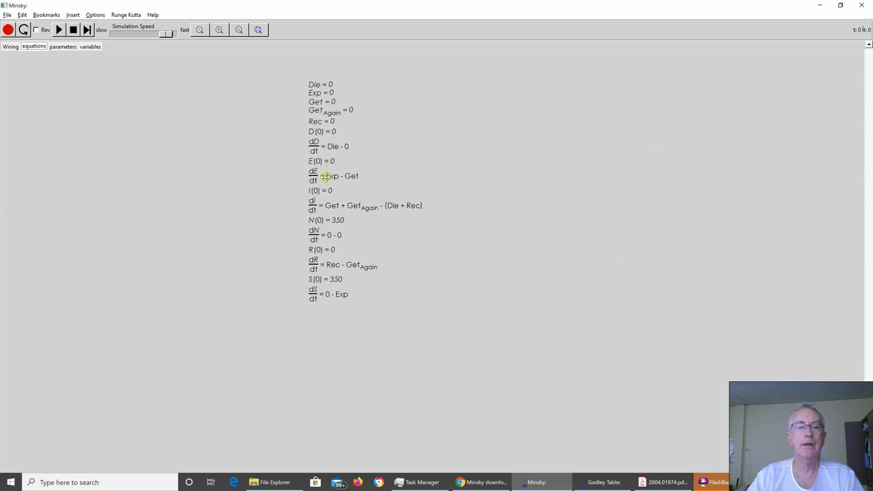
{"action": "left_click", "coordinate": [12, 47]}
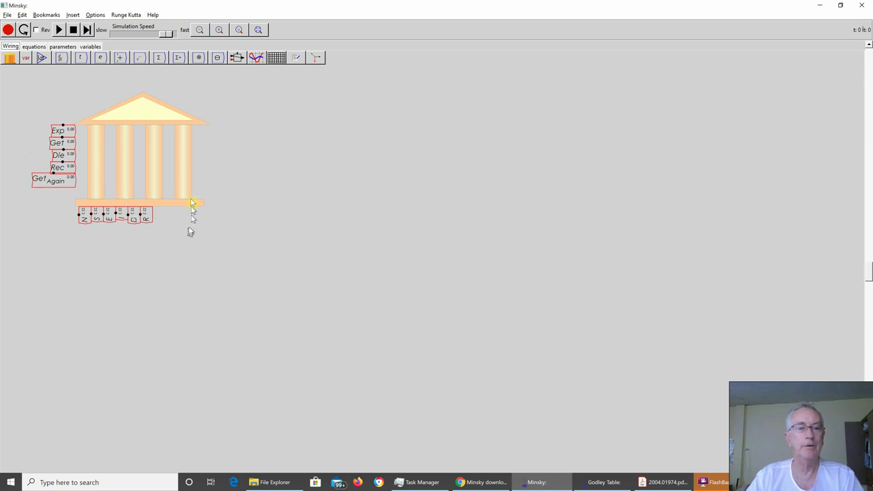
- Switch to Acrobat, scroll to page 5's equations (9)–(13) and select β in equation (9)
{"action": "key", "text": "alt+Tab"}
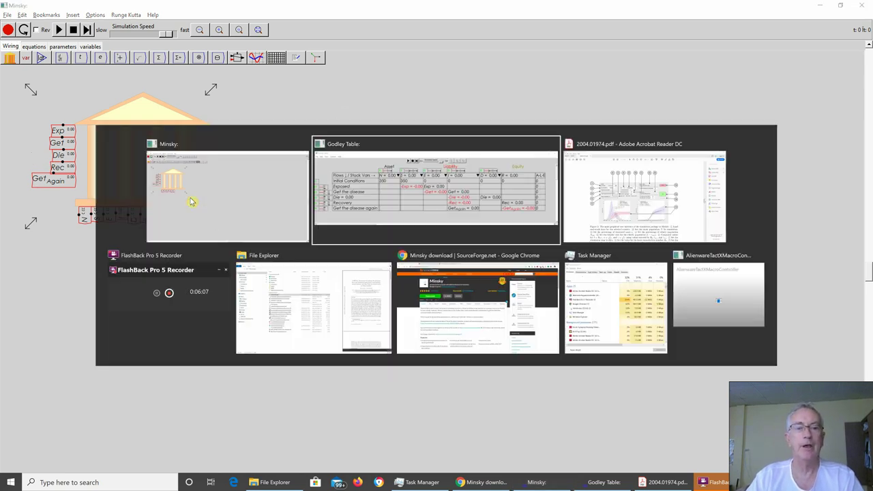
{"action": "key", "text": "Tab"}
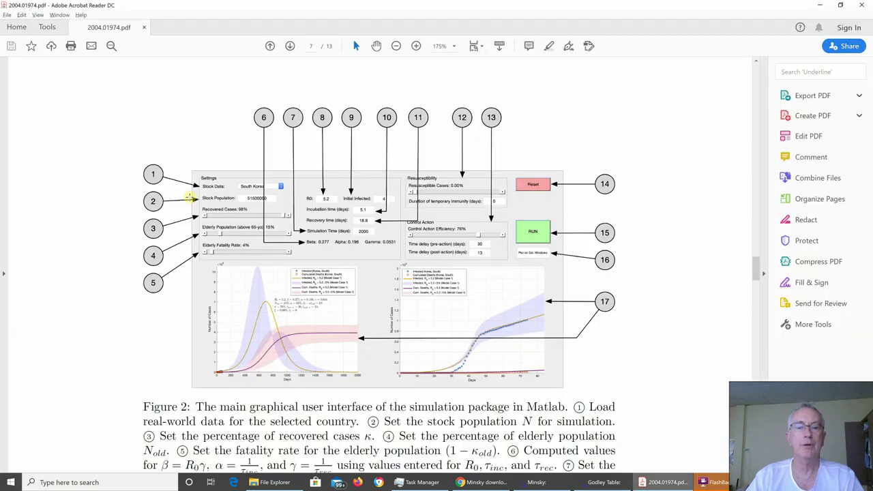
{"action": "scroll", "coordinate": [190, 198], "scroll_direction": "up", "scroll_amount": 20}
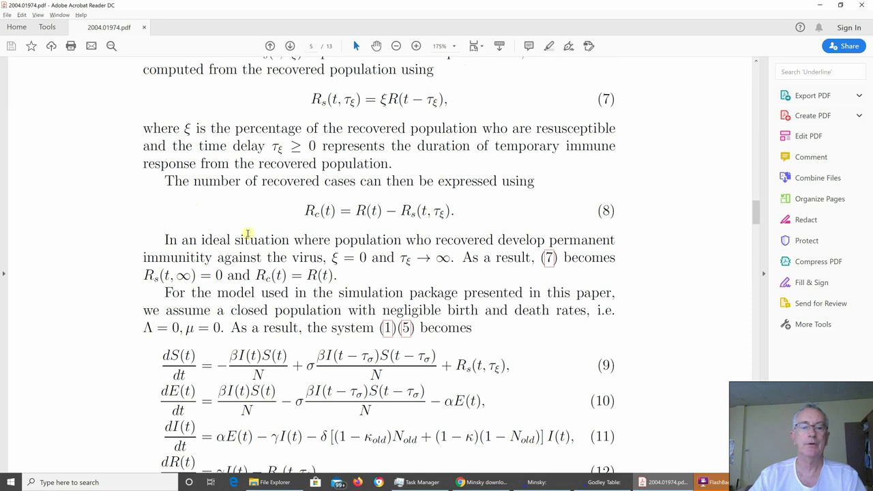
{"action": "scroll", "coordinate": [247, 232], "scroll_direction": "down", "scroll_amount": 2}
{"action": "scroll", "coordinate": [247, 232], "scroll_direction": "down", "scroll_amount": 3}
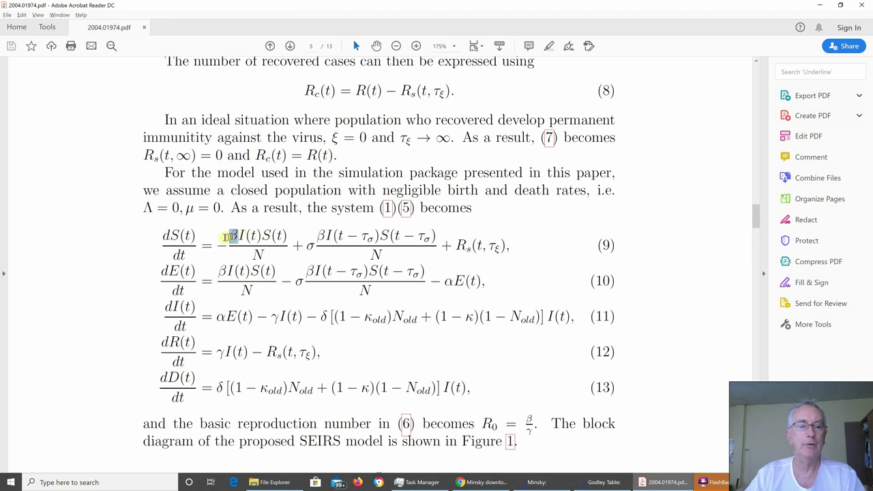
{"action": "left_click_drag", "start_coordinate": [229, 236], "coordinate": [237, 236]}
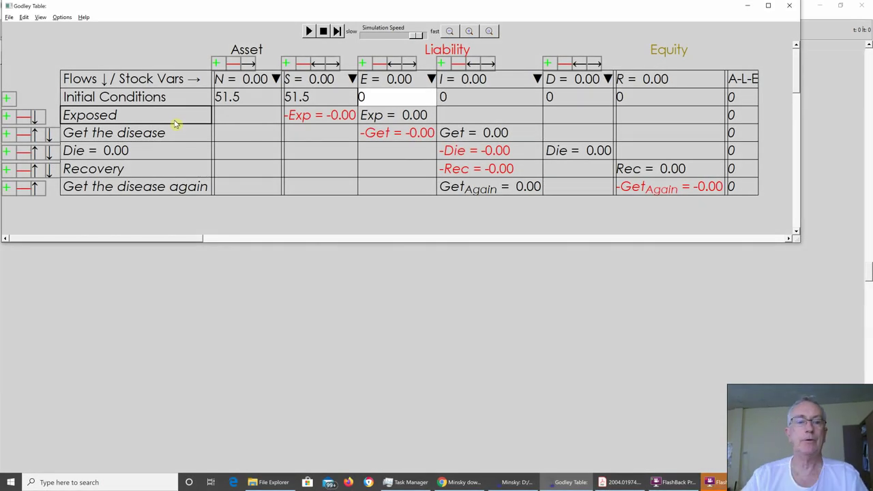
- Check N's 51.5 initial value against the paper's page-8 South Korea population of 51.5 × 10^6, then return to the canvas
{"action": "left_click", "coordinate": [242, 98]}
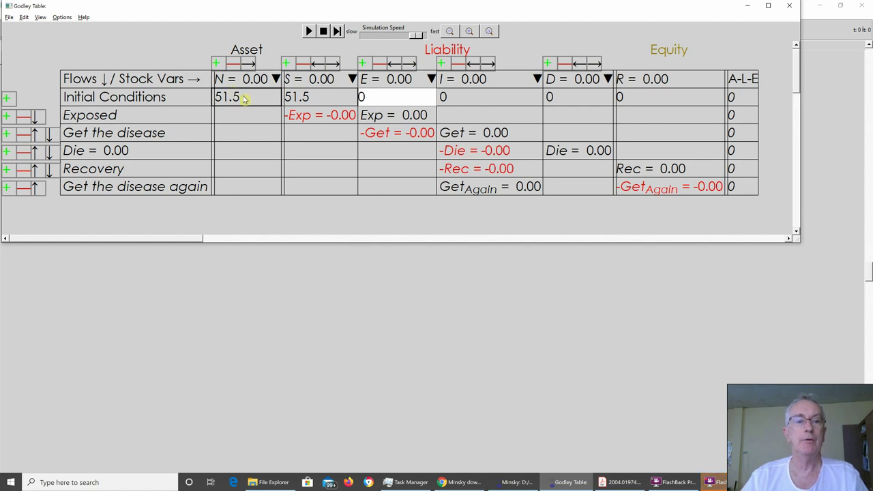
{"action": "left_click", "coordinate": [244, 98]}
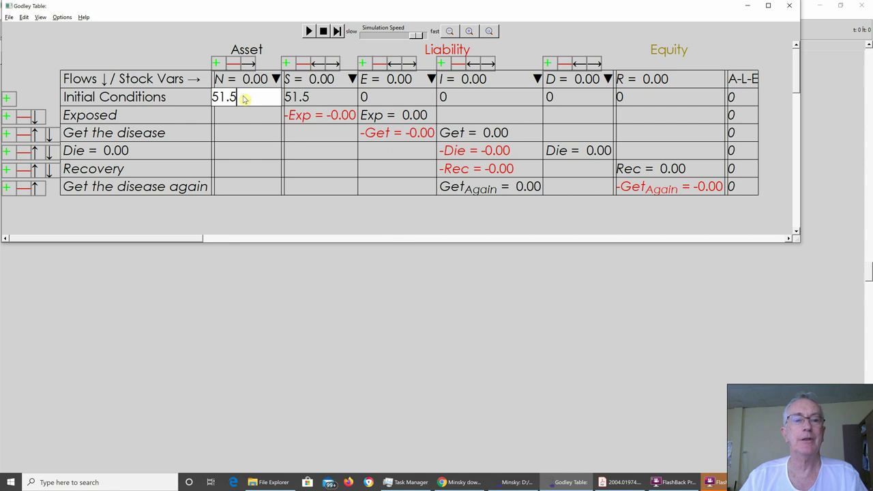
{"action": "key", "text": "alt+Tab"}
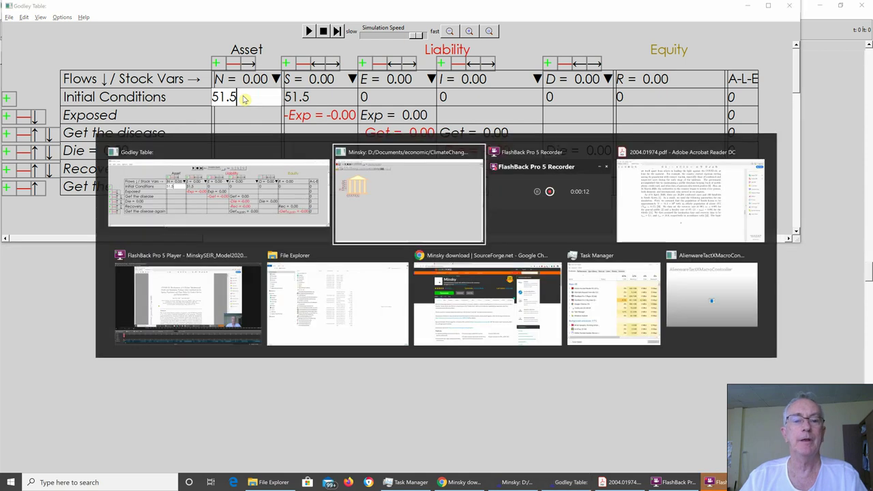
{"action": "key", "text": "Tab"}
{"action": "key", "text": "Tab"}
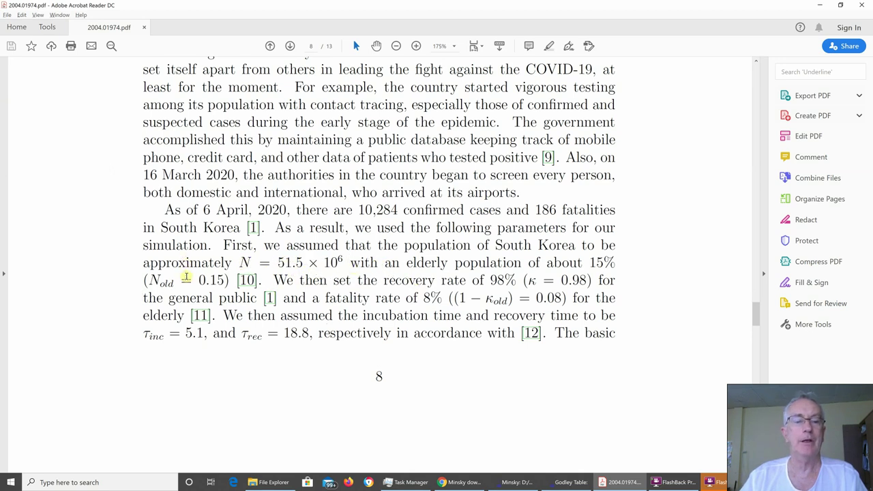
{"action": "key", "text": "alt+Tab"}
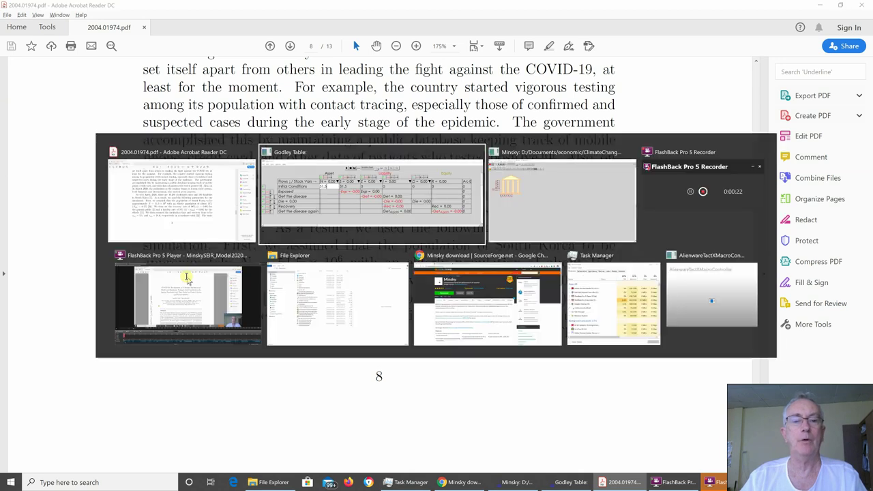
{"action": "key", "text": "alt+Tab"}
{"action": "key", "text": "alt+Tab"}
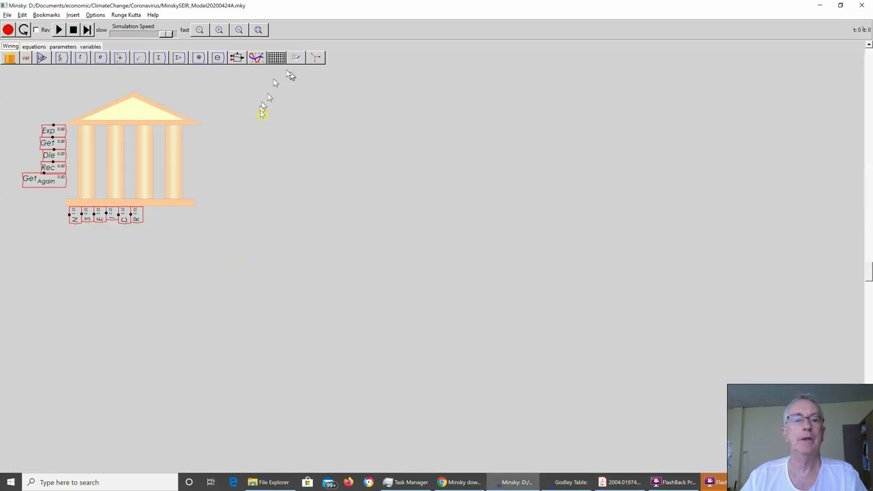
- Create a new variable named N_(old) on the canvas, bringing up its edit dialog
{"action": "type", "text": "N_{old"}
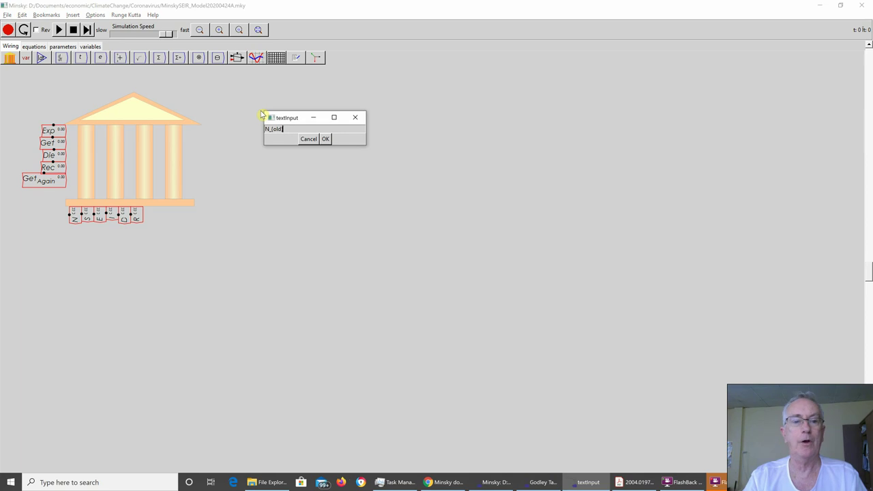
{"action": "type", "text": ")"}
{"action": "key", "text": "Return"}
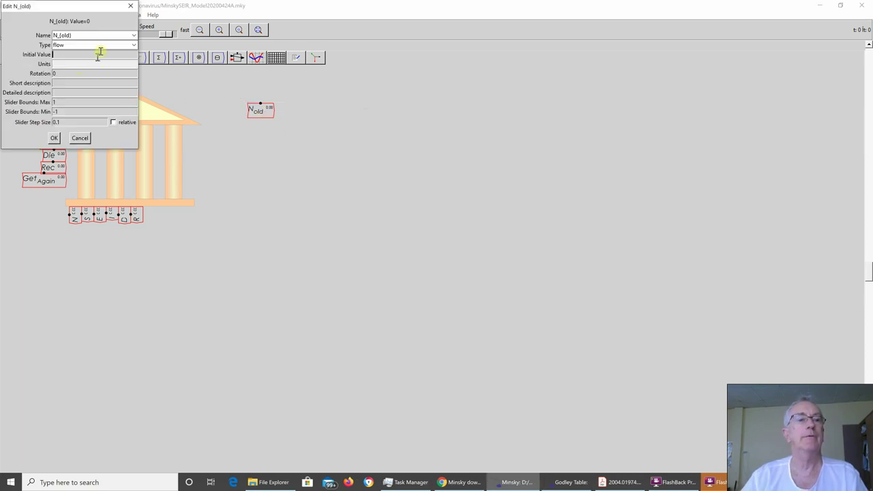
- After checking the paper, make N_old a parameter with initial value 0.15
{"action": "key", "text": "alt+Tab"}
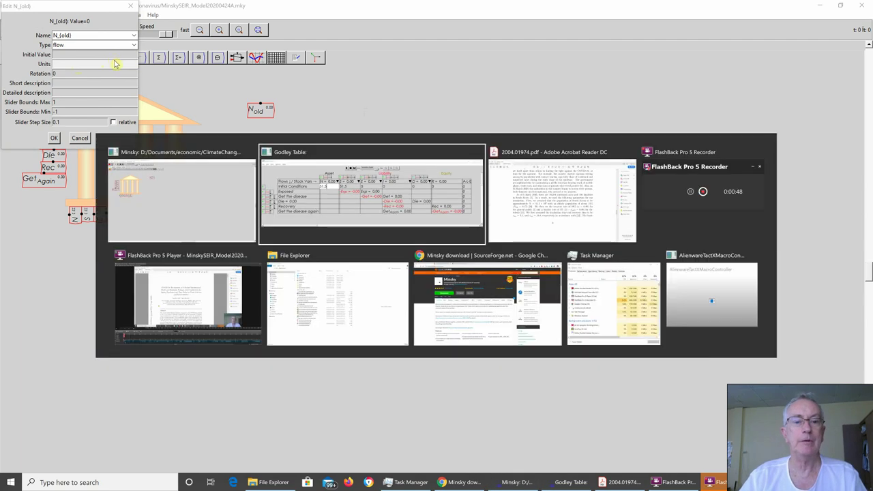
{"action": "key", "text": "alt+Tab"}
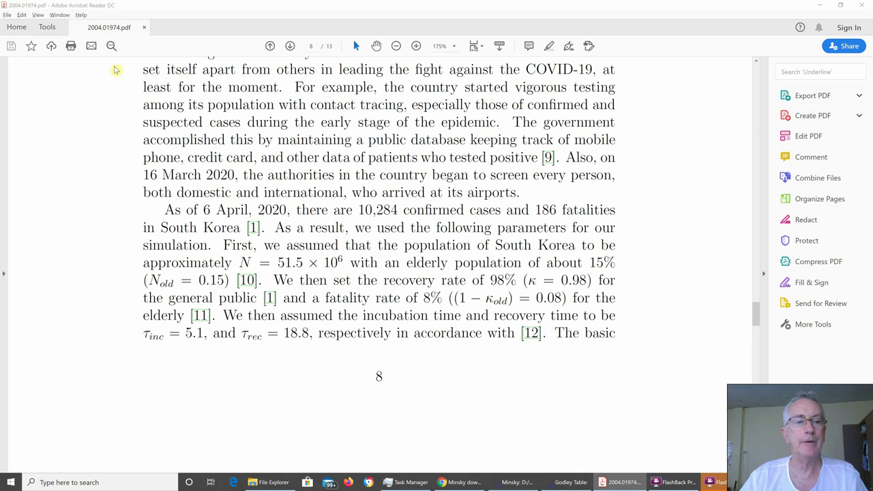
{"action": "key", "text": "alt+Tab"}
{"action": "type", "text": "0.15"}
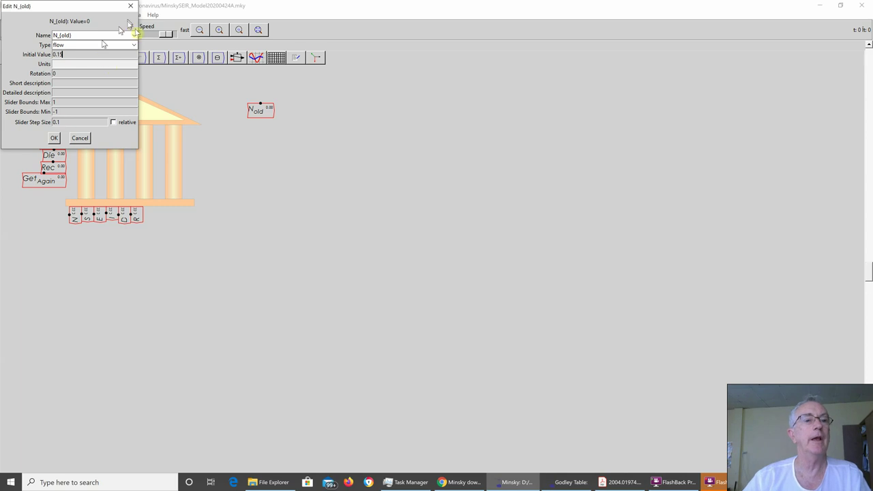
{"action": "left_click", "coordinate": [134, 45]}
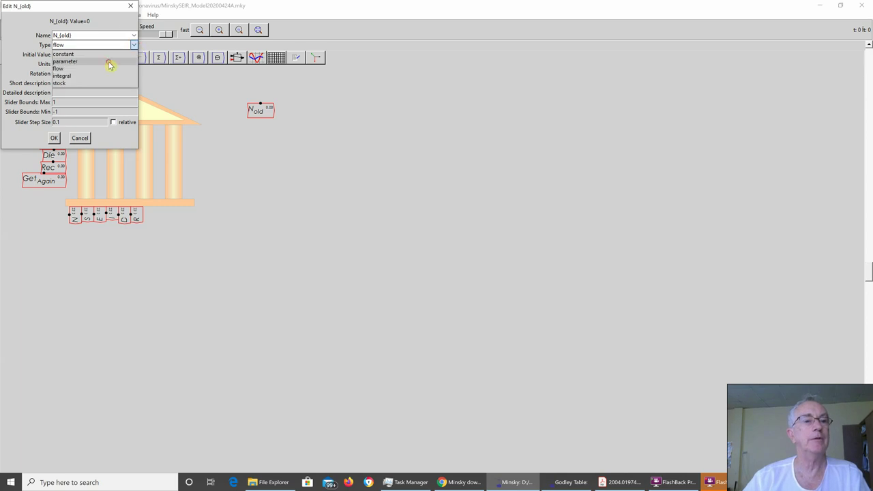
{"action": "left_click", "coordinate": [108, 62]}
- Set N_old's slider maximum to 0.5 and its step size, then place it beside the Godley table
{"action": "left_click", "coordinate": [68, 104]}
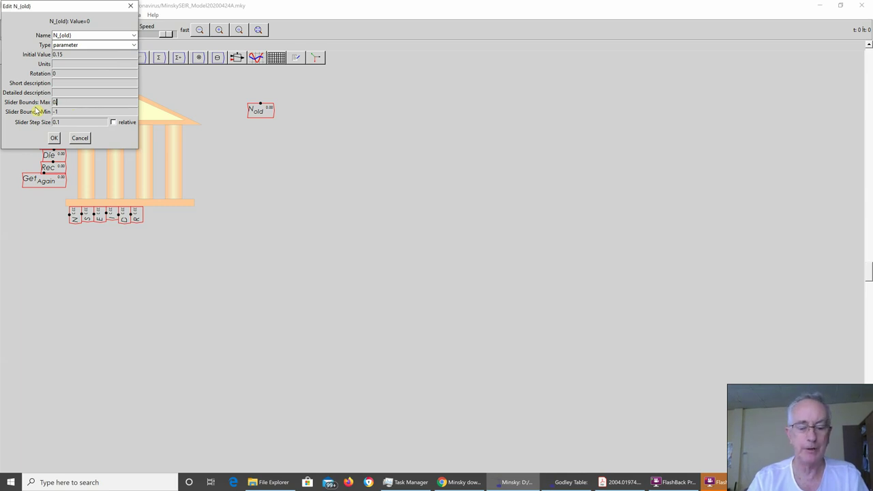
{"action": "type", "text": ".5"}
{"action": "key", "text": "Tab"}
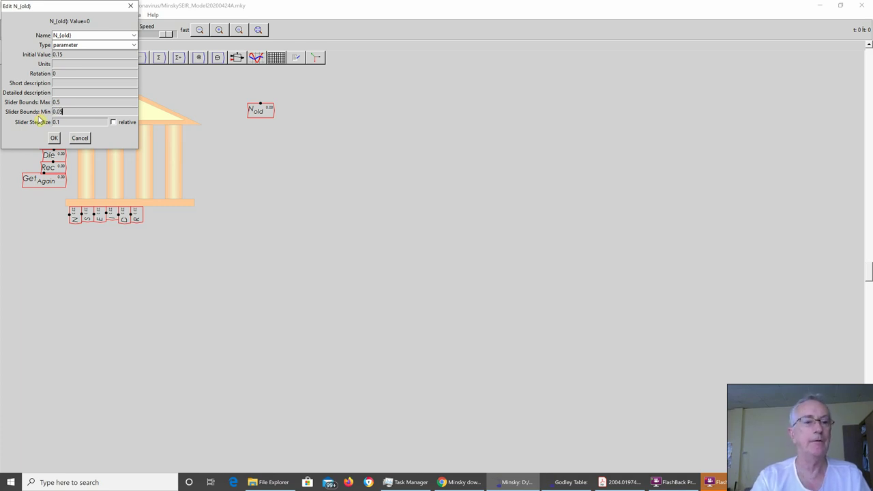
{"action": "key", "text": "Tab"}
{"action": "type", "text": "0."}
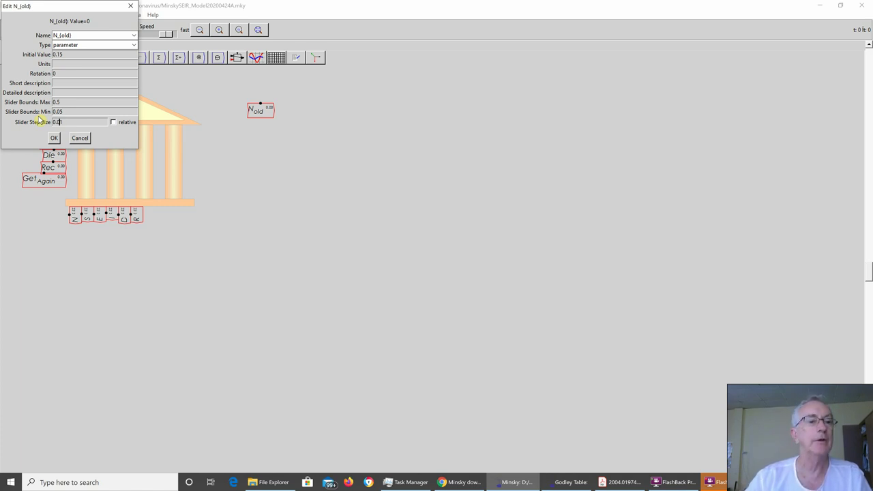
{"action": "left_click", "coordinate": [54, 138]}
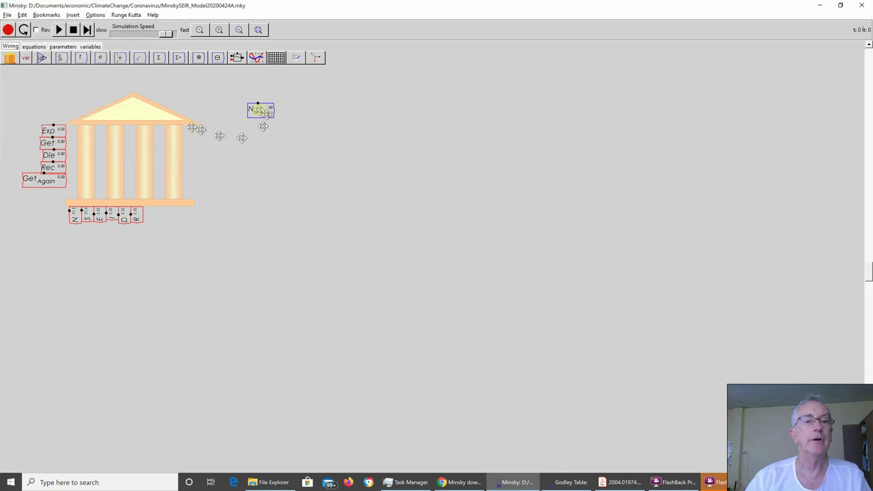
{"action": "left_click_drag", "start_coordinate": [259, 110], "coordinate": [268, 93]}
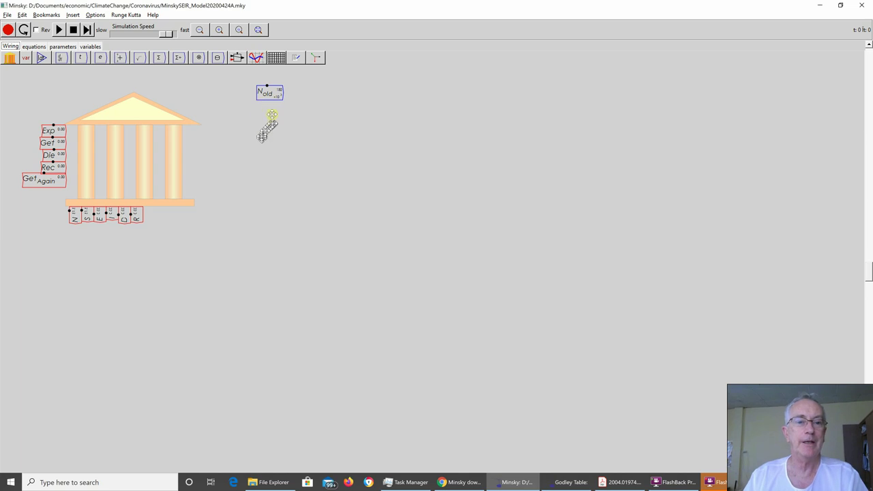
{"action": "mouse_move", "coordinate": [265, 92]}
{"action": "left_mouse_down"}
{"action": "mouse_move", "coordinate": [288, 136]}
{"action": "mouse_move", "coordinate": [258, 96]}
{"action": "left_mouse_up"}
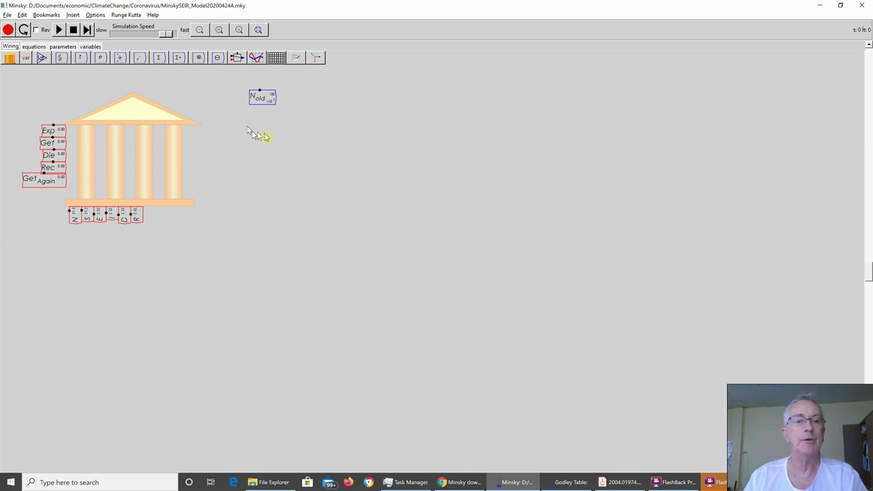
{"action": "key", "text": "alt+Tab"}
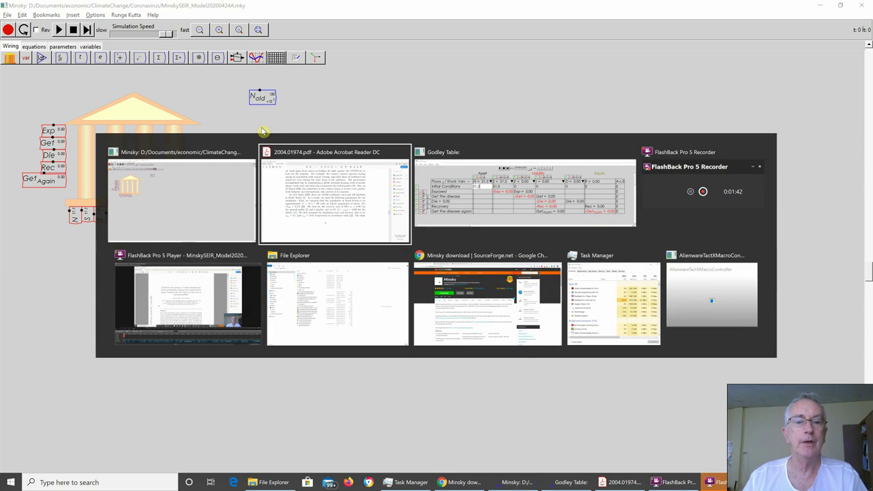
{"action": "key", "text": "alt+Tab"}
{"action": "key", "text": "alt+shift+Tab"}
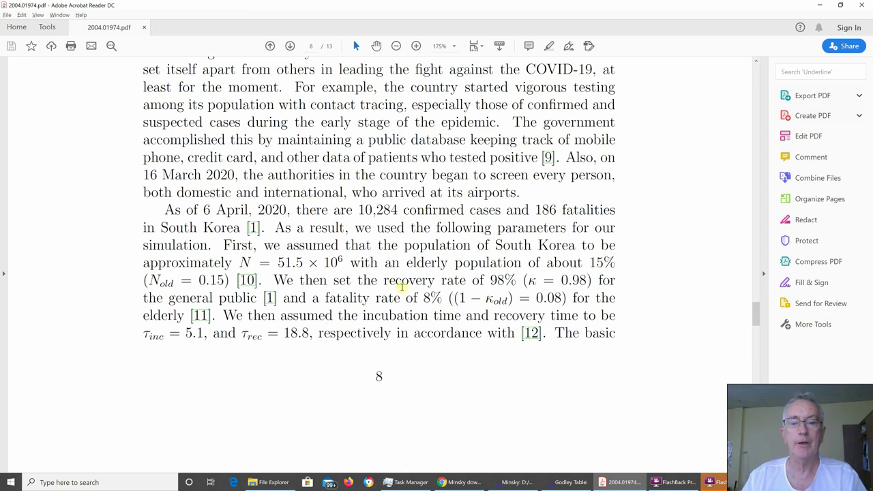
{"action": "key", "text": "alt+Tab"}
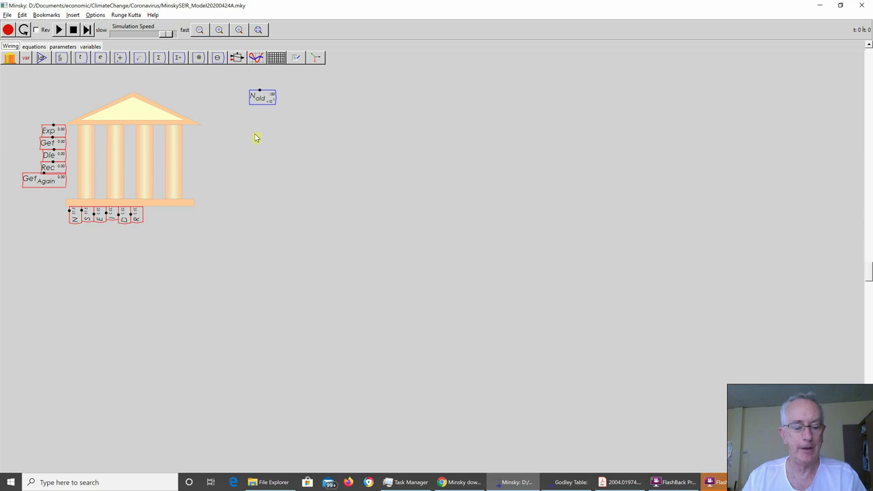
- Create κ via \kappa as a parameter of 0.98, with slider 0.8–1 and step 0.01
{"action": "type", "text": "\\kappa"}
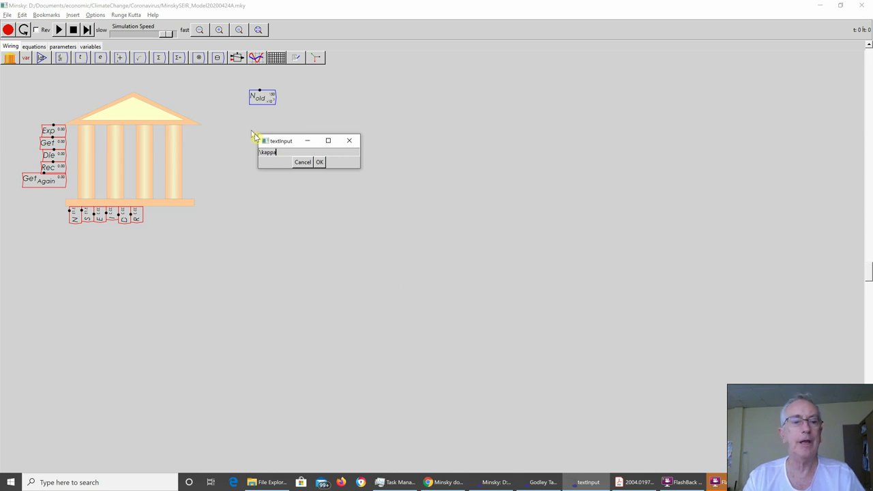
{"action": "key", "text": "Return"}
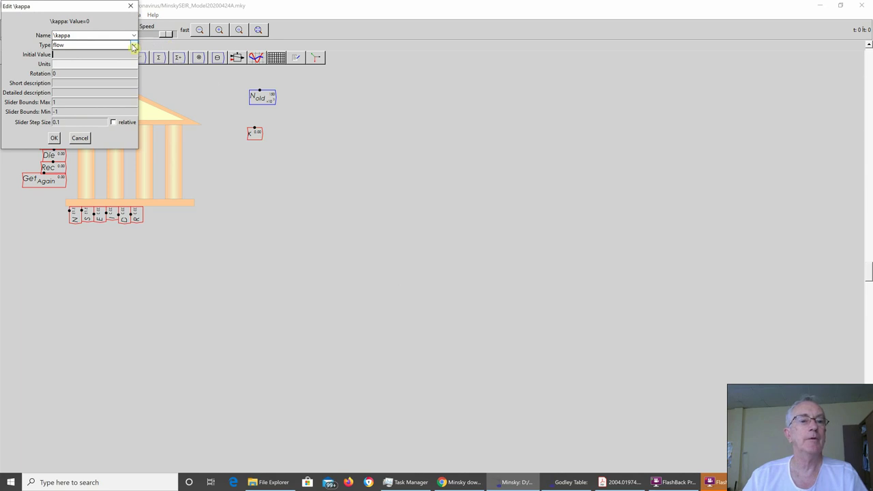
{"action": "left_click", "coordinate": [134, 45]}
{"action": "left_click", "coordinate": [102, 60]}
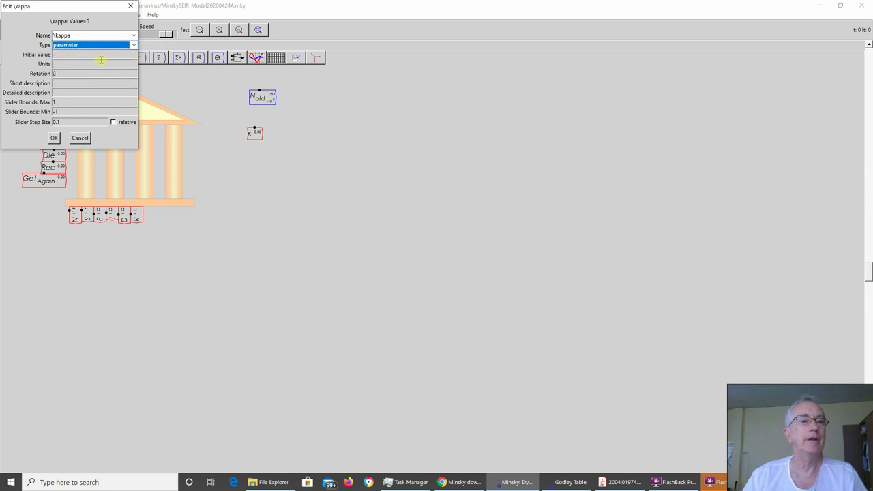
{"action": "left_click", "coordinate": [100, 55]}
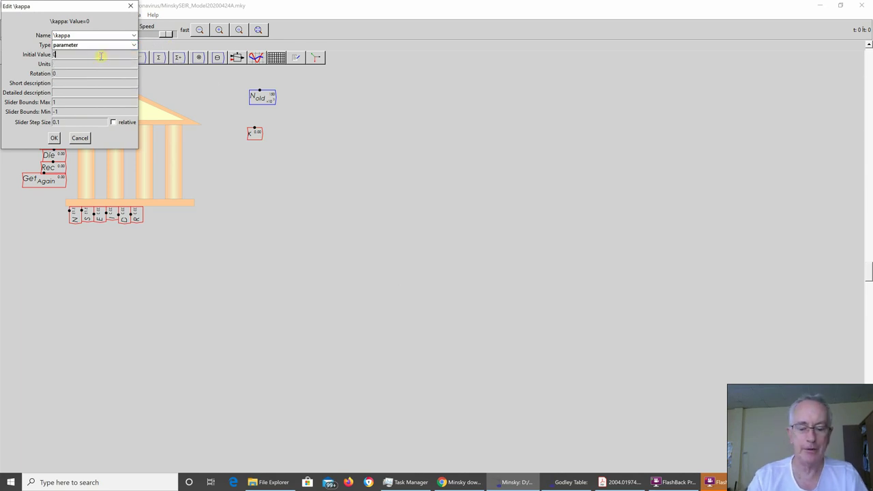
{"action": "type", "text": "5"}
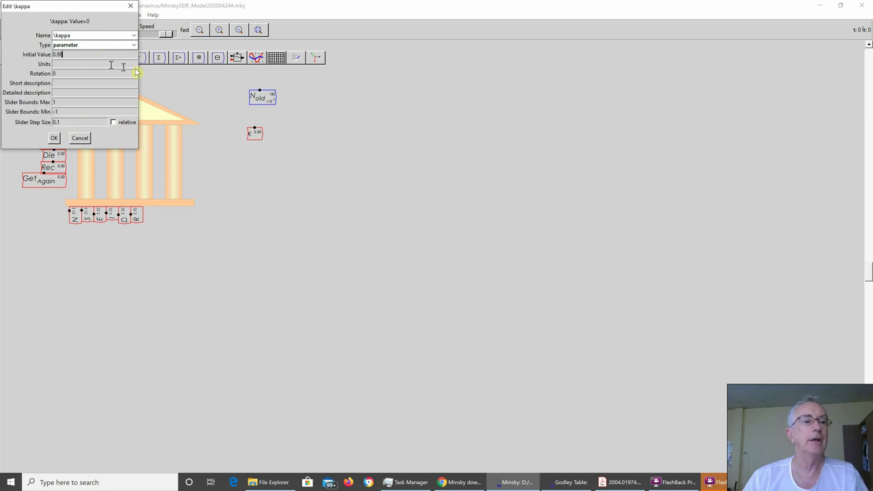
{"action": "left_click", "coordinate": [52, 103]}
{"action": "key", "text": "Tab"}
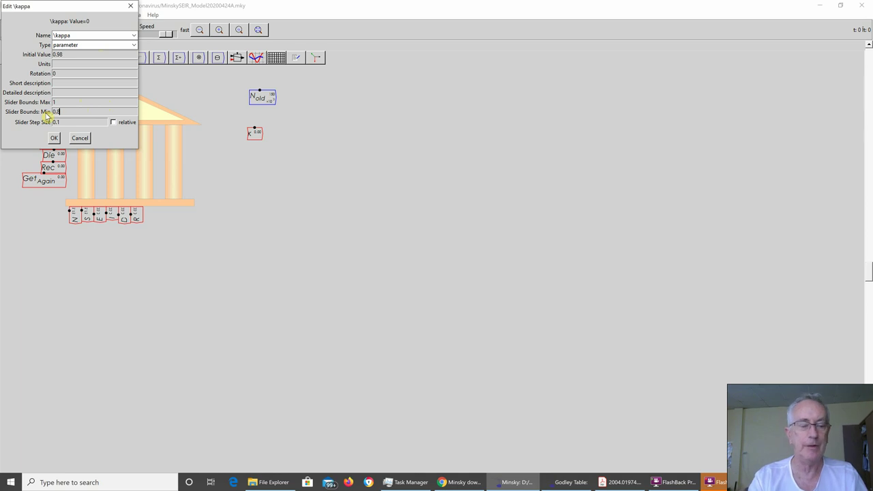
{"action": "key", "text": "Tab"}
{"action": "type", "text": "0."}
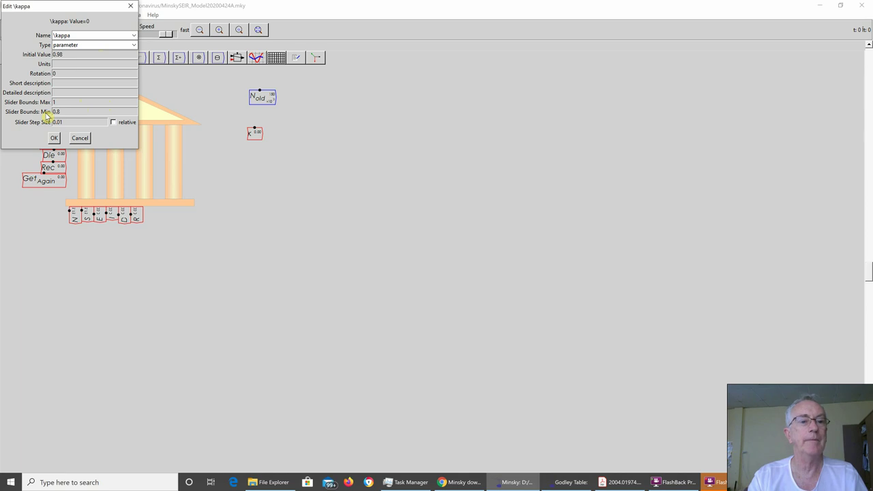
{"action": "key", "text": "Return"}
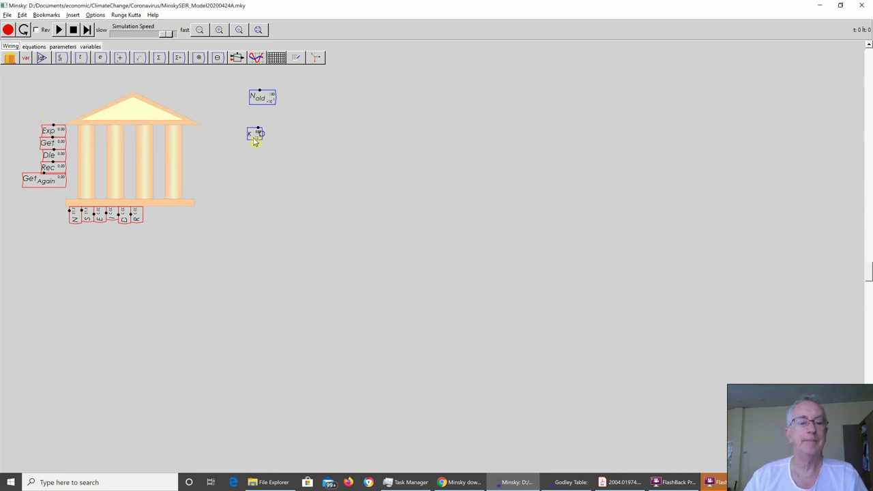
- Highlight the βI(t)S(t)/N exposure term of equation (9) on page 5, then return to Minsky
{"action": "key", "text": "alt+Tab"}
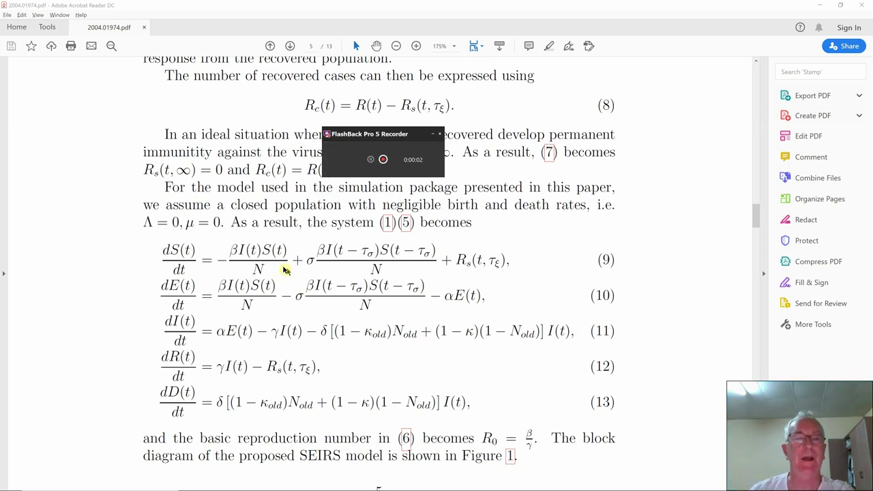
{"action": "left_click_drag", "start_coordinate": [226, 252], "coordinate": [256, 262]}
{"action": "left_click", "coordinate": [262, 261]}
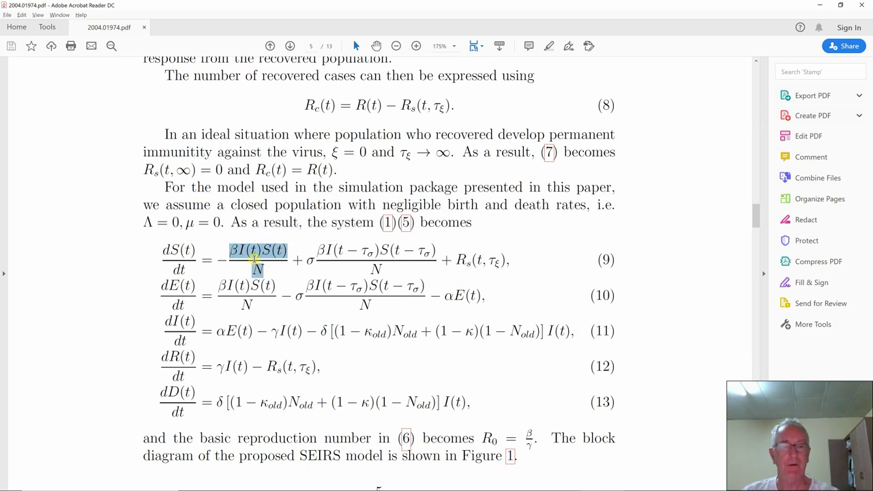
{"action": "key", "text": "alt+Tab"}
{"action": "key", "text": "alt+Tab"}
{"action": "key", "text": "alt+Tab"}
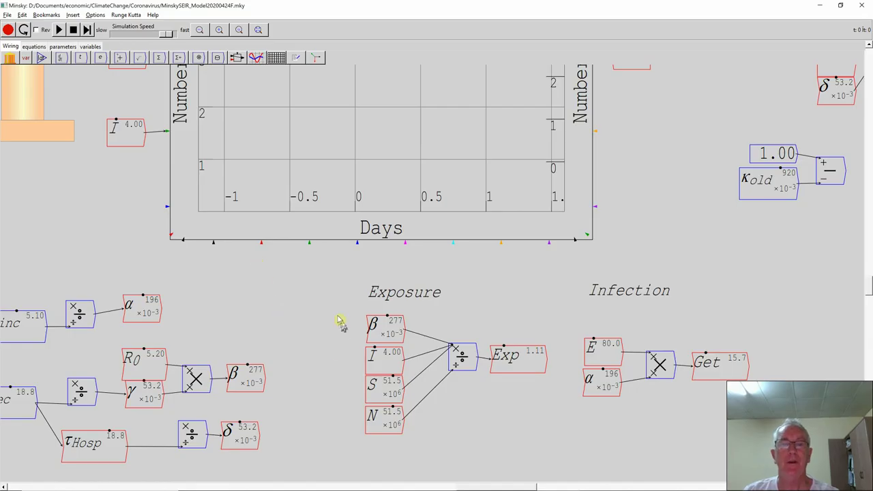
{"action": "key", "text": "alt+Tab"}
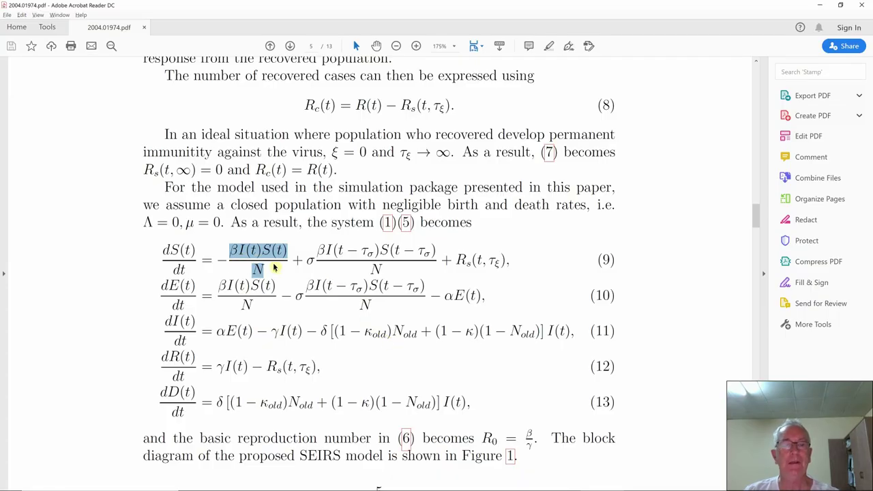
{"action": "key", "text": "alt+Tab"}
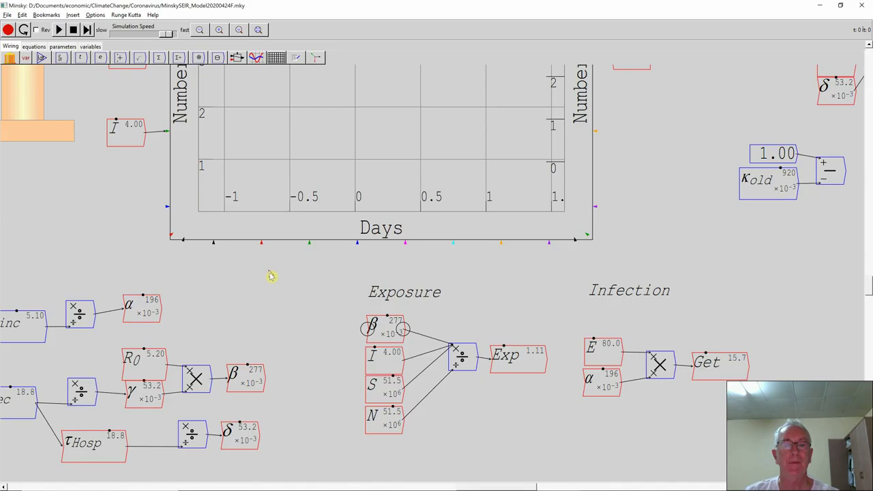
{"action": "key", "text": "alt+Tab"}
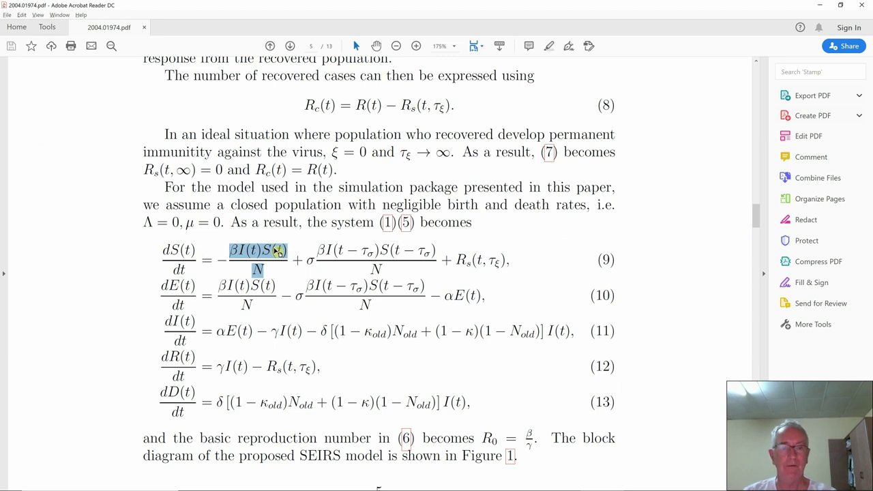
{"action": "key", "text": "alt+Tab"}
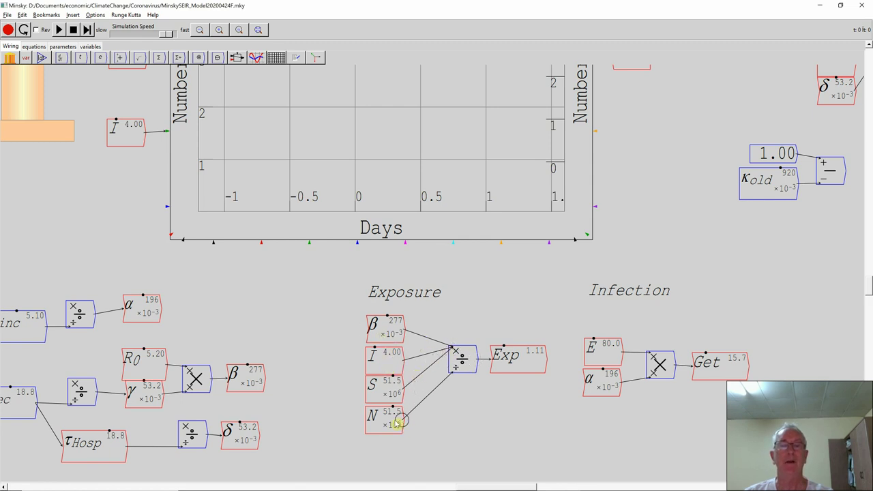
{"action": "key", "text": "alt+Tab"}
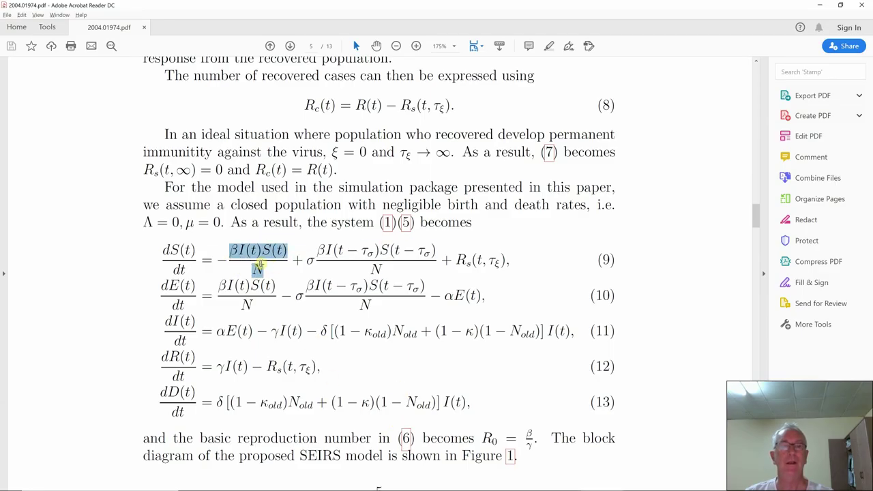
{"action": "key", "text": "alt+Tab"}
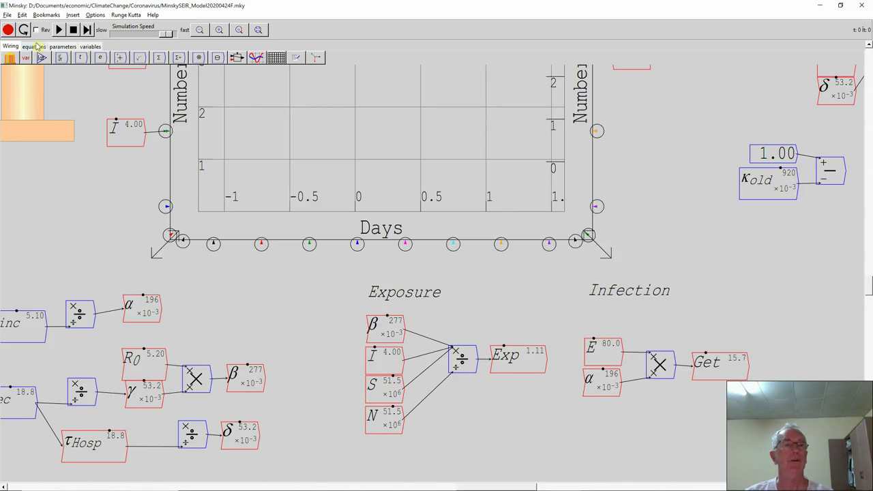
{"action": "left_click", "coordinate": [34, 47]}
{"action": "left_click_drag", "start_coordinate": [72, 112], "coordinate": [220, 213]}
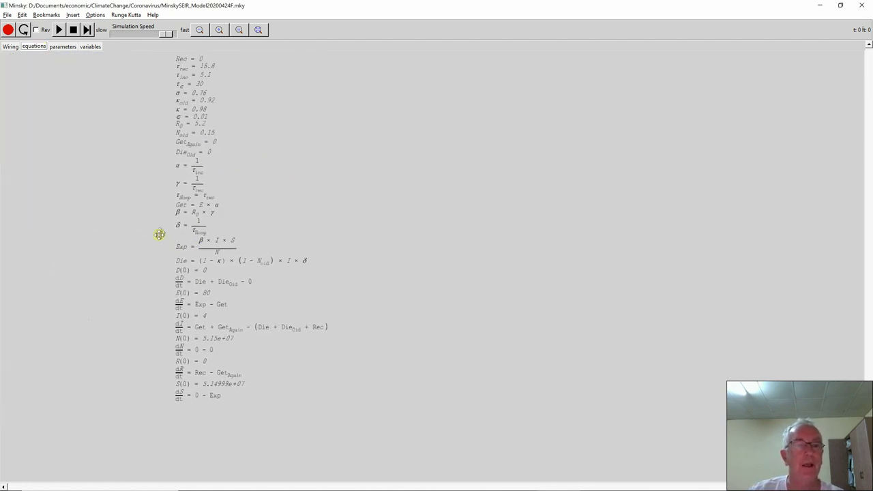
{"action": "left_click_drag", "start_coordinate": [158, 235], "coordinate": [214, 234]}
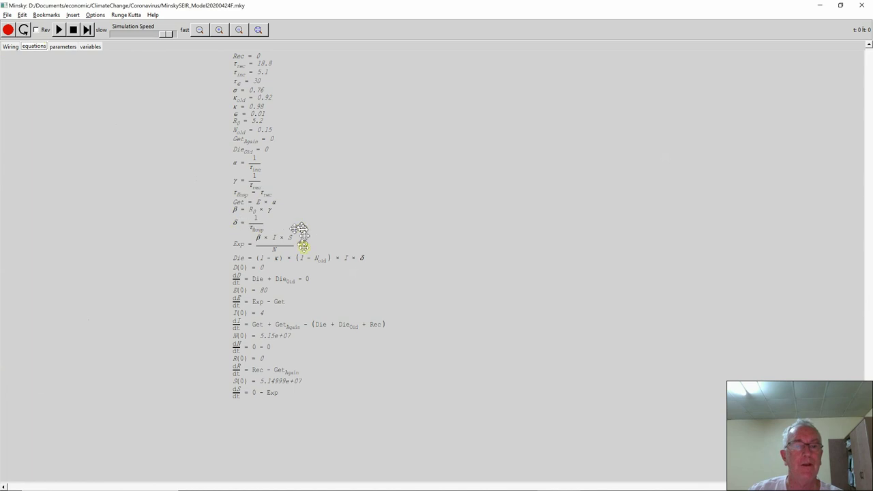
{"action": "left_click", "coordinate": [9, 46]}
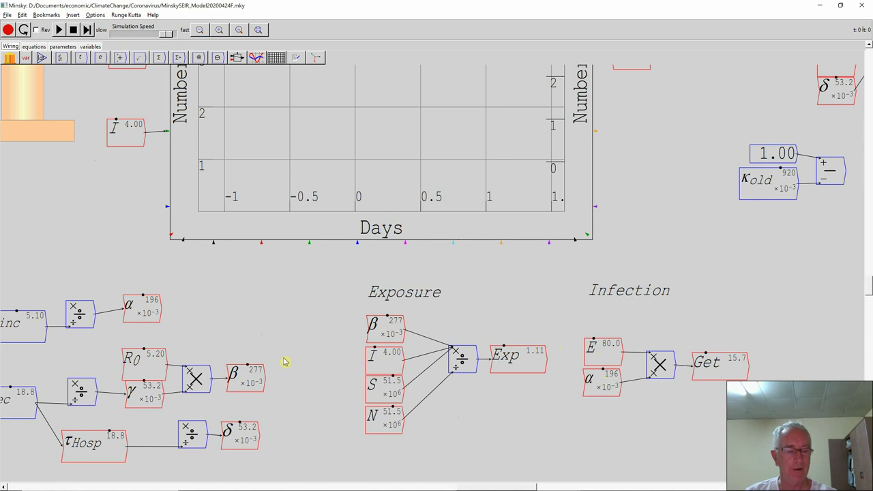
- Zoom out and fit the Godley table, Stocks plot, and Death, Exposure and Infection groups in the window
{"action": "left_click_drag", "start_coordinate": [586, 247], "coordinate": [283, 357]}
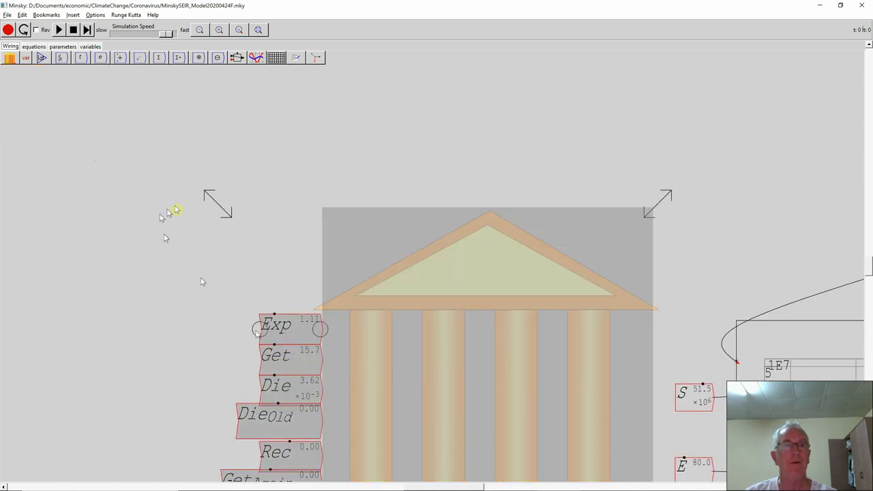
{"action": "scroll", "coordinate": [177, 210], "scroll_direction": "down", "scroll_amount": 5}
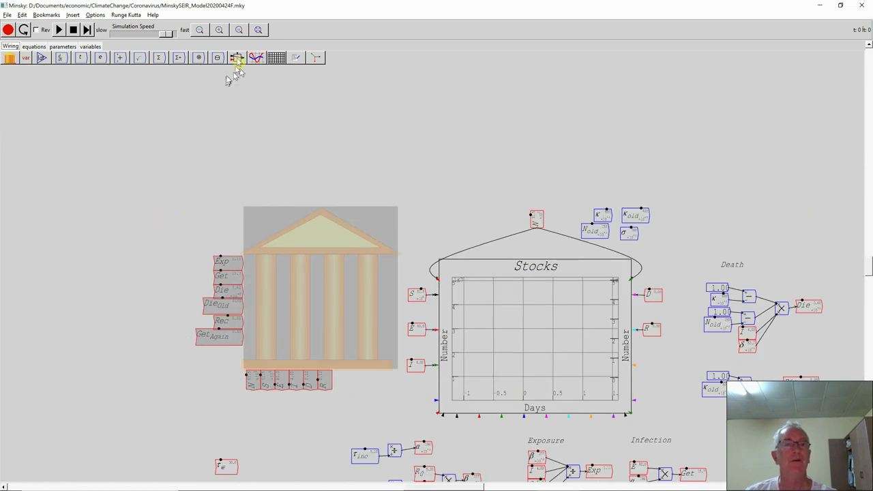
{"action": "left_click", "coordinate": [259, 29]}
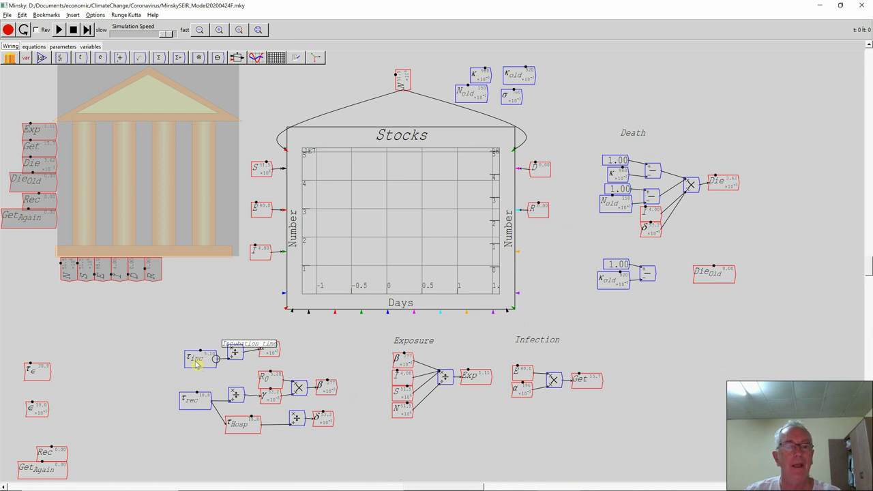
{"action": "scroll", "coordinate": [196, 365], "scroll_direction": "up", "scroll_amount": 1}
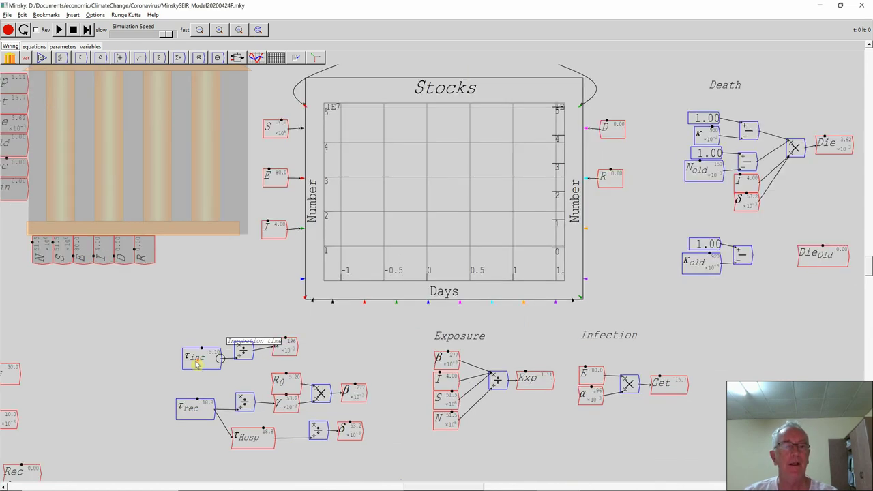
{"action": "scroll", "coordinate": [195, 365], "scroll_direction": "up", "scroll_amount": 2}
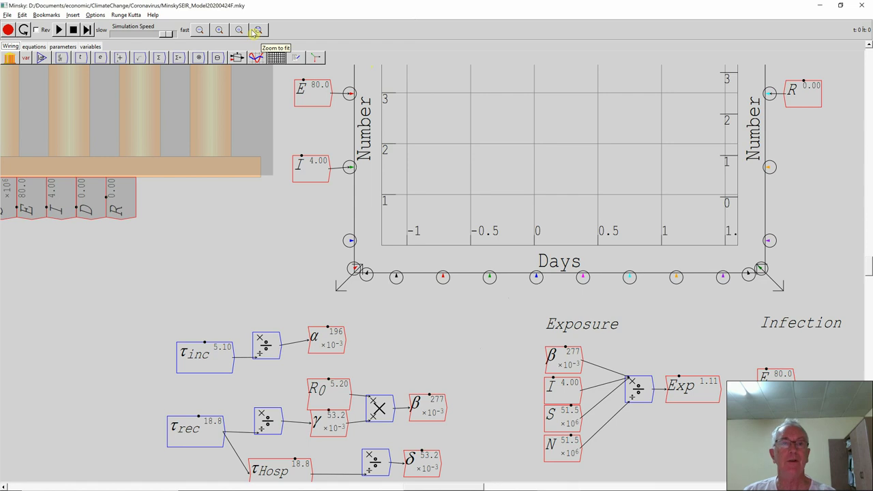
{"action": "left_click", "coordinate": [257, 30]}
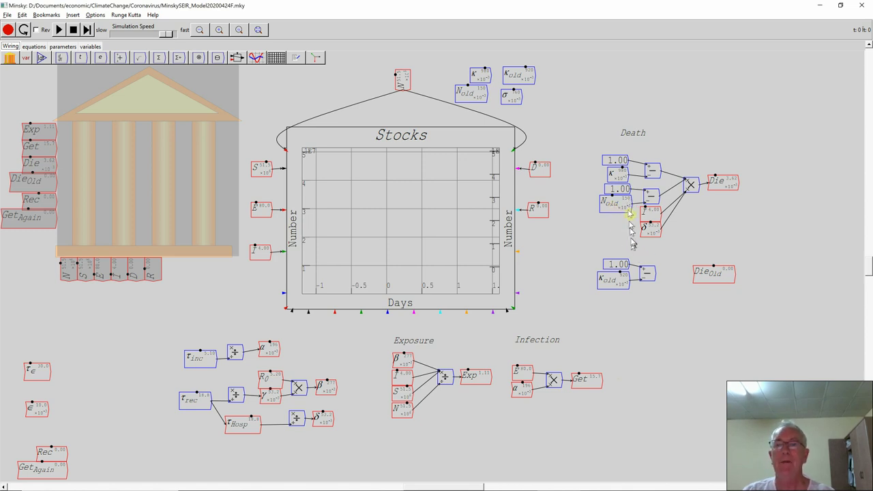
- Pan across the Stocks plot, Death, Exposure, Infection and timing parameter blocks, then zoom to fit
{"action": "scroll", "coordinate": [617, 206], "scroll_direction": "up", "scroll_amount": 1}
{"action": "scroll", "coordinate": [617, 206], "scroll_direction": "up", "scroll_amount": 3}
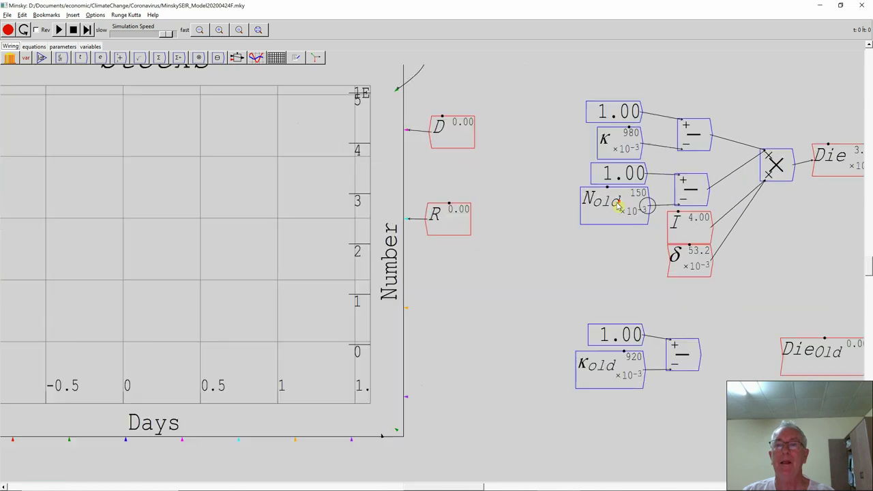
{"action": "left_click_drag", "start_coordinate": [628, 249], "coordinate": [558, 251]}
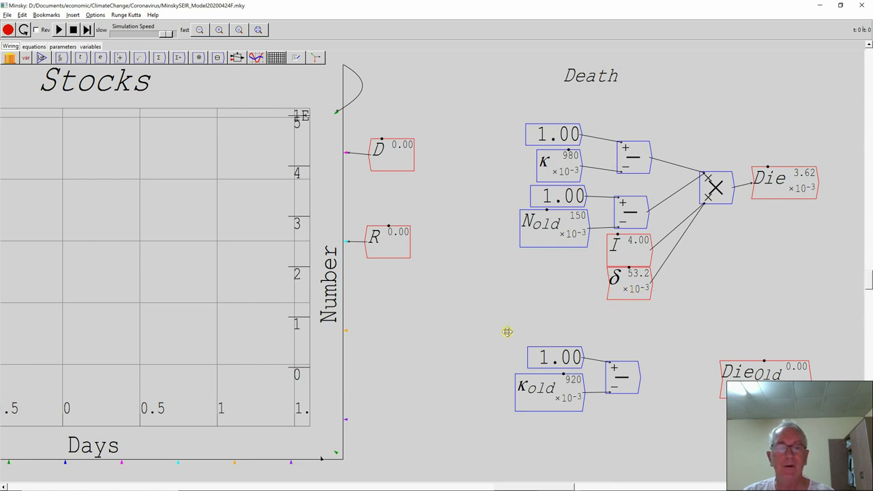
{"action": "left_click_drag", "start_coordinate": [507, 332], "coordinate": [714, 107]}
{"action": "left_click_drag", "start_coordinate": [314, 347], "coordinate": [350, 293]}
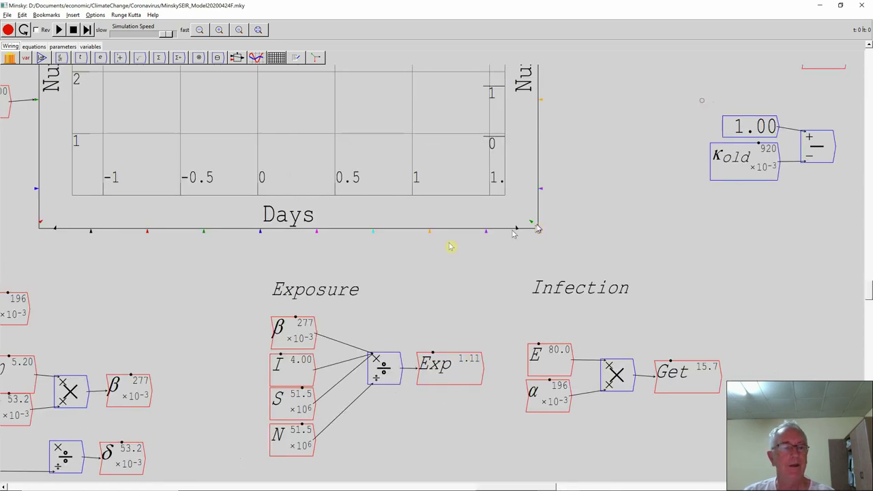
{"action": "mouse_move", "coordinate": [298, 317]}
{"action": "left_mouse_down"}
{"action": "mouse_move", "coordinate": [368, 269]}
{"action": "mouse_move", "coordinate": [458, 232]}
{"action": "left_mouse_up"}
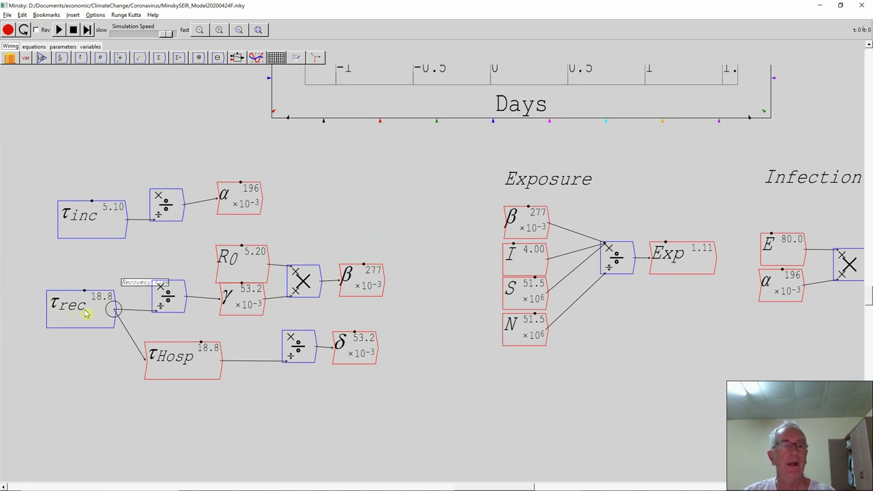
{"action": "mouse_move", "coordinate": [191, 360]}
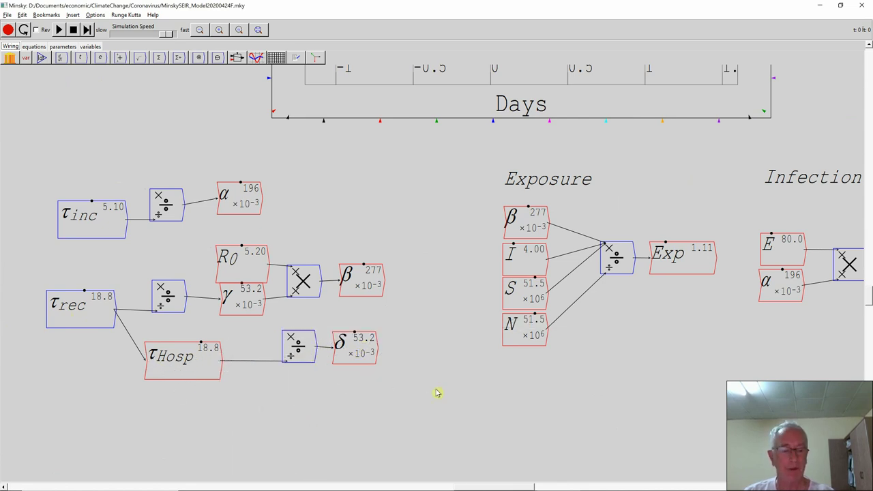
{"action": "left_click", "coordinate": [267, 32]}
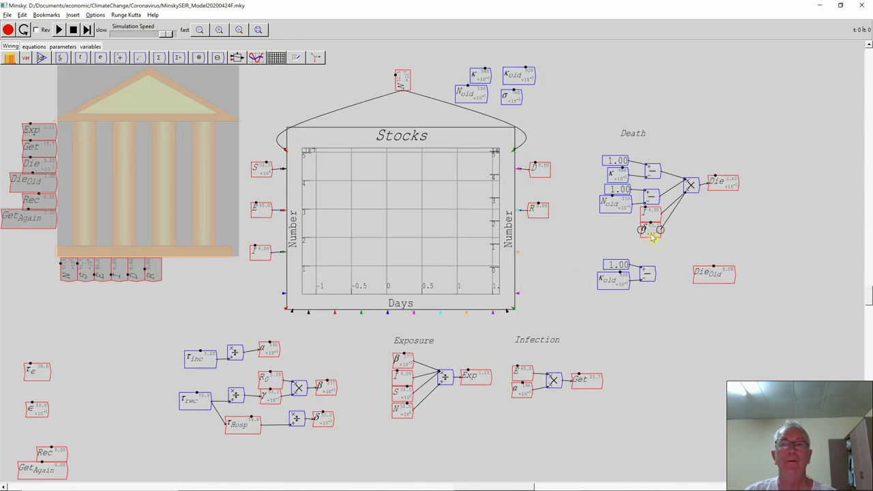
- Review the model's equation list, return to the wiring view, and switch to the SEIRS paper
{"action": "left_click", "coordinate": [32, 46]}
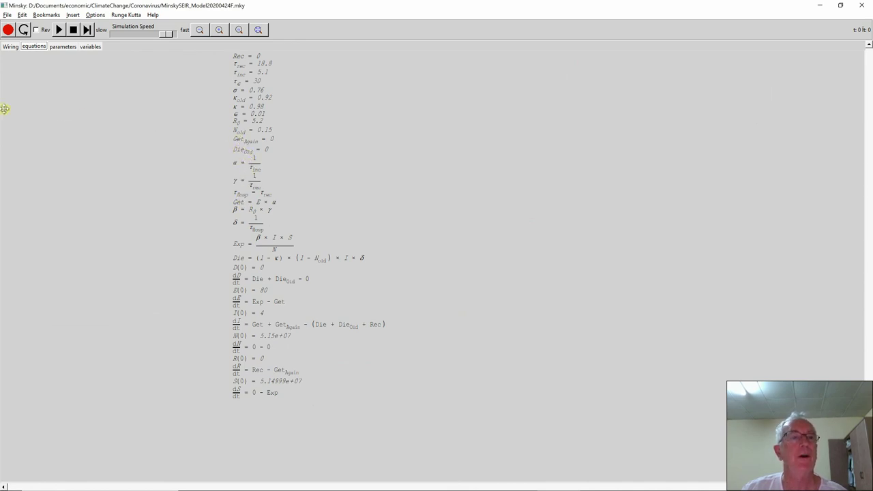
{"action": "left_click", "coordinate": [9, 47]}
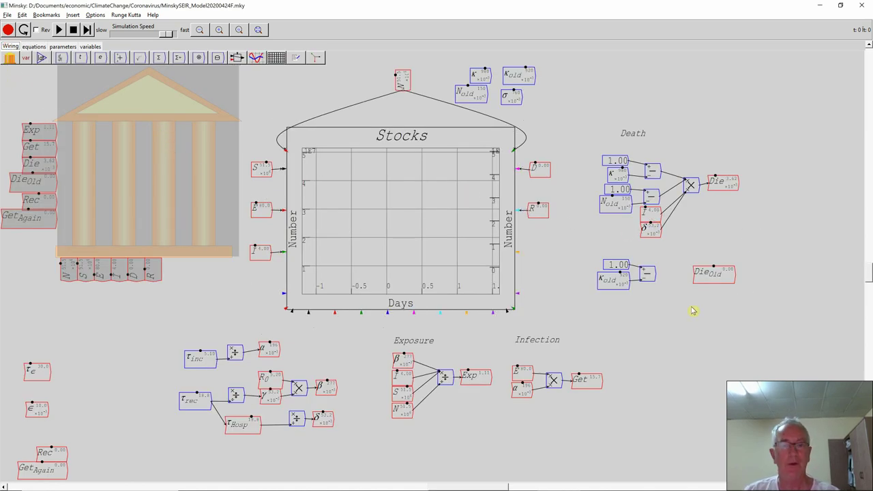
{"action": "key", "text": "alt+Tab"}
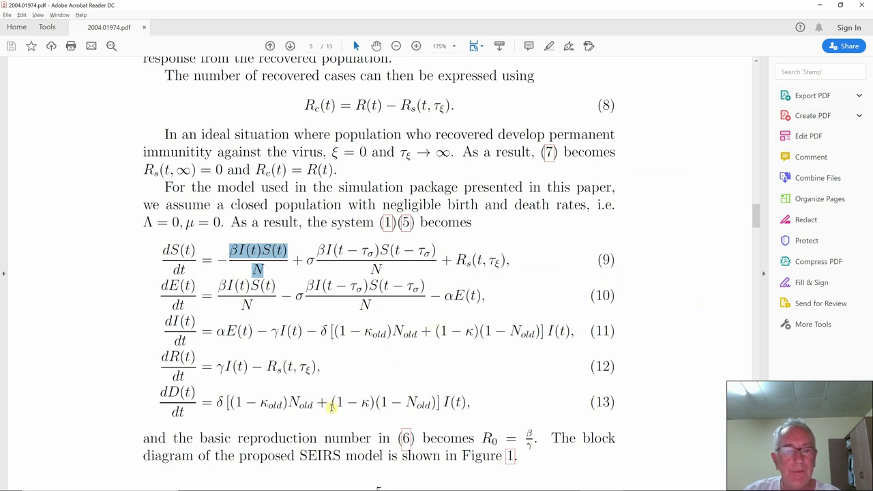
- Highlight the (1 − κold)Nold term of death equation (13), then switch back to Minsky
{"action": "left_click_drag", "start_coordinate": [230, 404], "coordinate": [311, 403]}
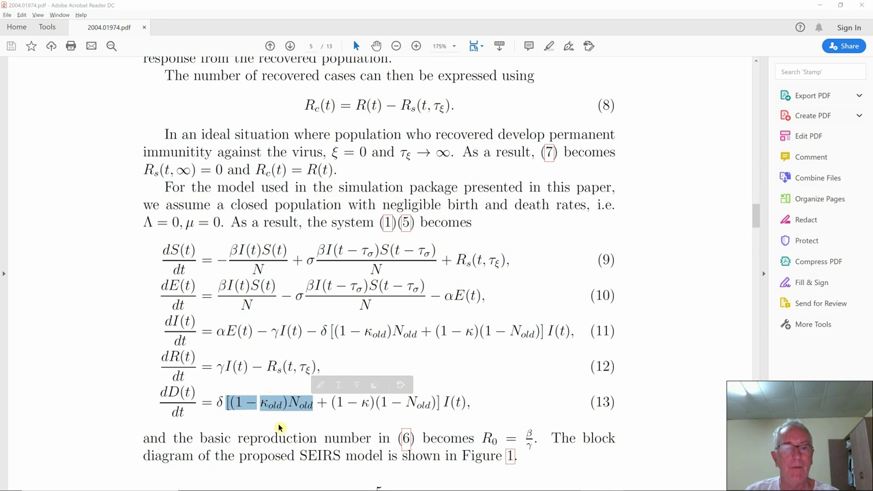
{"action": "key", "text": "alt+Tab"}
{"action": "key", "text": "alt+Tab"}
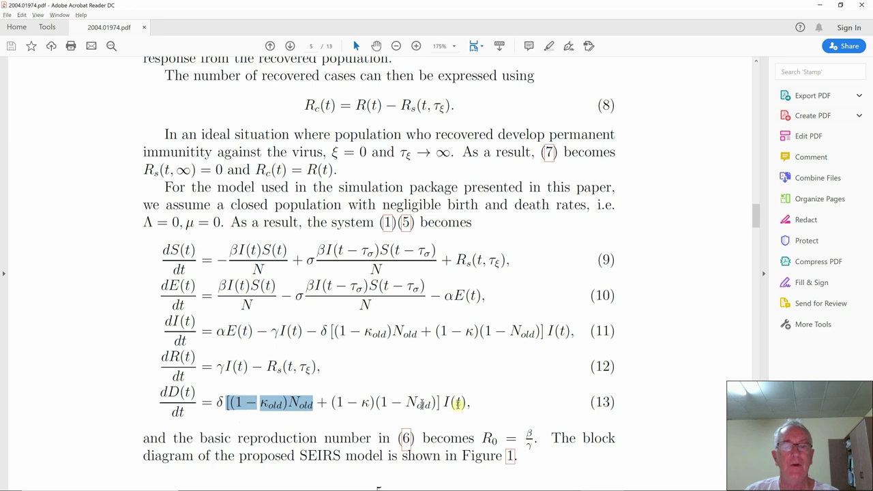
{"action": "key", "text": "alt+Tab"}
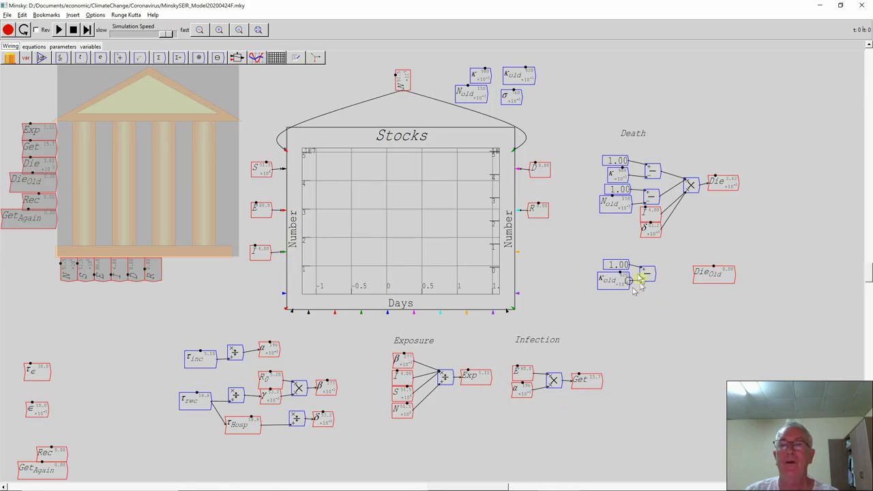
- Place a copy of N_old below the DieOld blocks and wire (1 − κ_old) into a new multiply block
{"action": "right_click", "coordinate": [617, 205]}
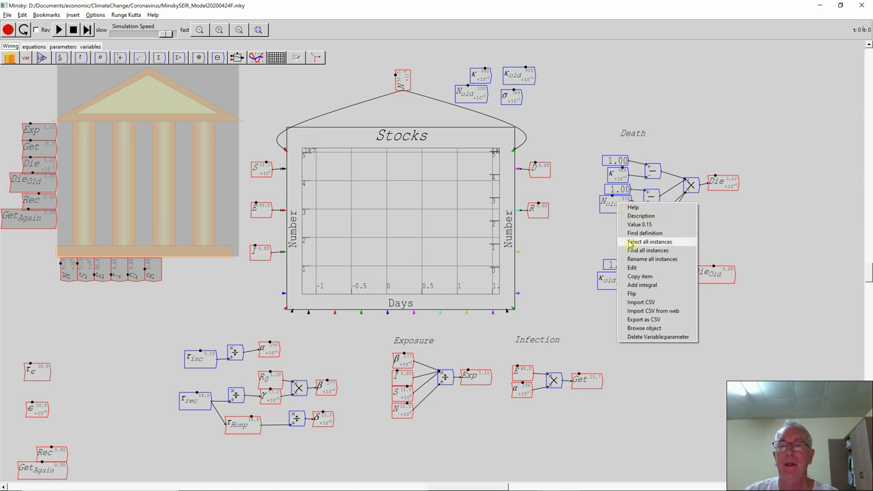
{"action": "left_click", "coordinate": [639, 277]}
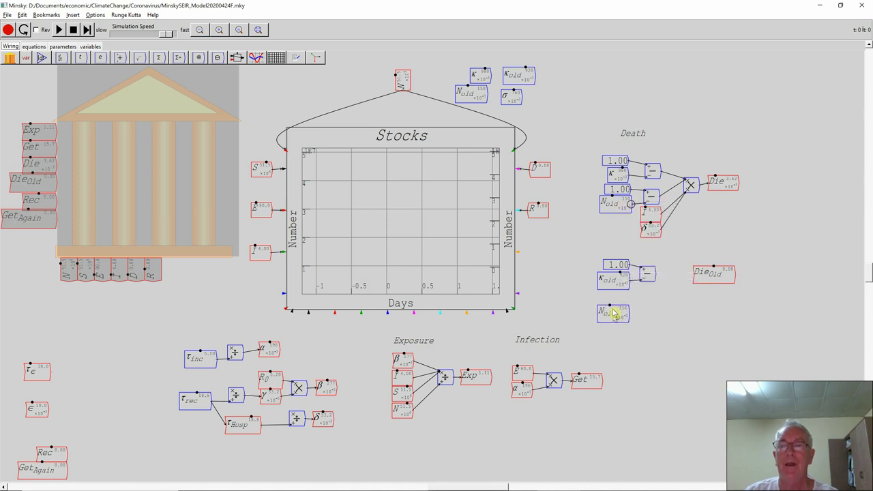
{"action": "left_click", "coordinate": [614, 306]}
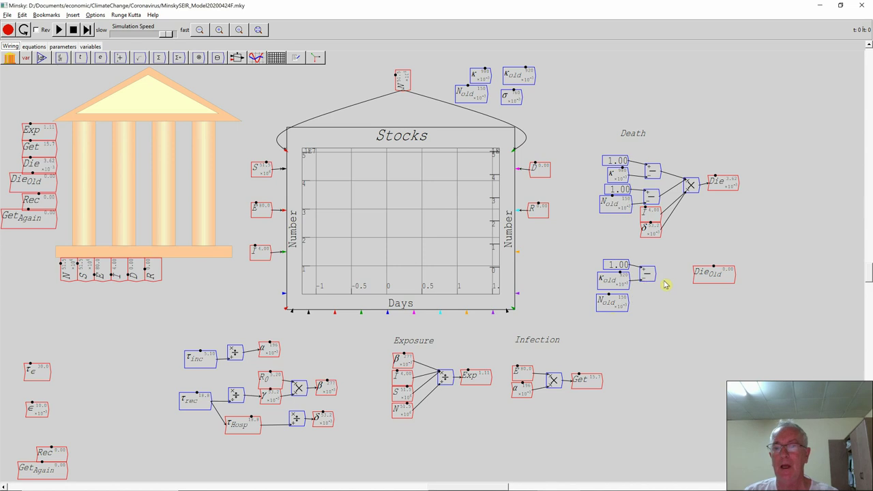
{"action": "key", "text": "asterisk"}
{"action": "left_click", "coordinate": [674, 285]}
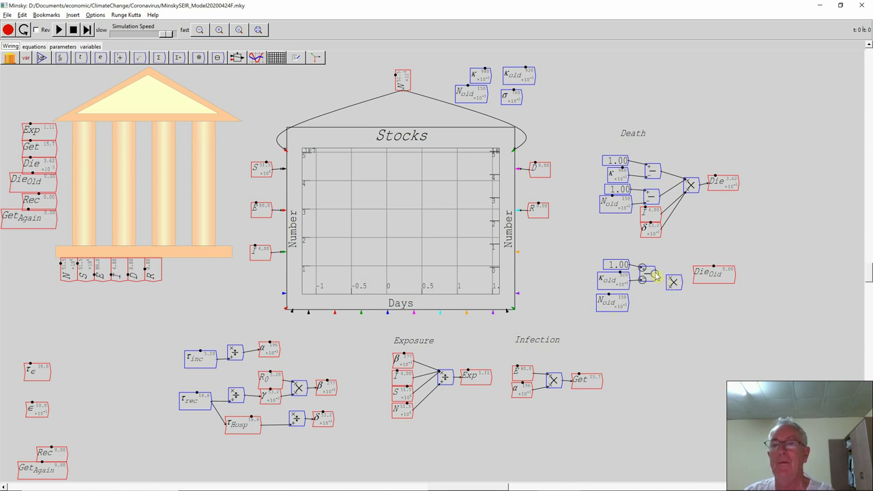
{"action": "left_click_drag", "start_coordinate": [668, 274], "coordinate": [672, 280]}
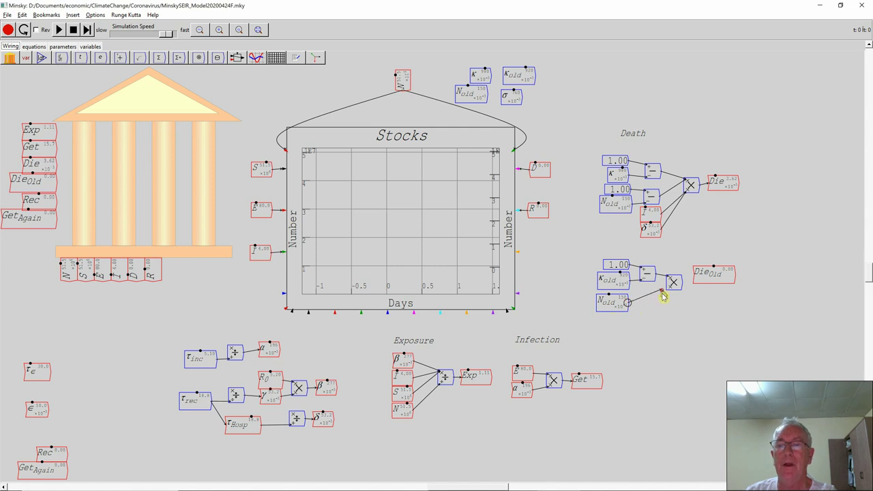
- Add a copy of δ below N_old and wire it into the multiply block
{"action": "right_click", "coordinate": [644, 229]}
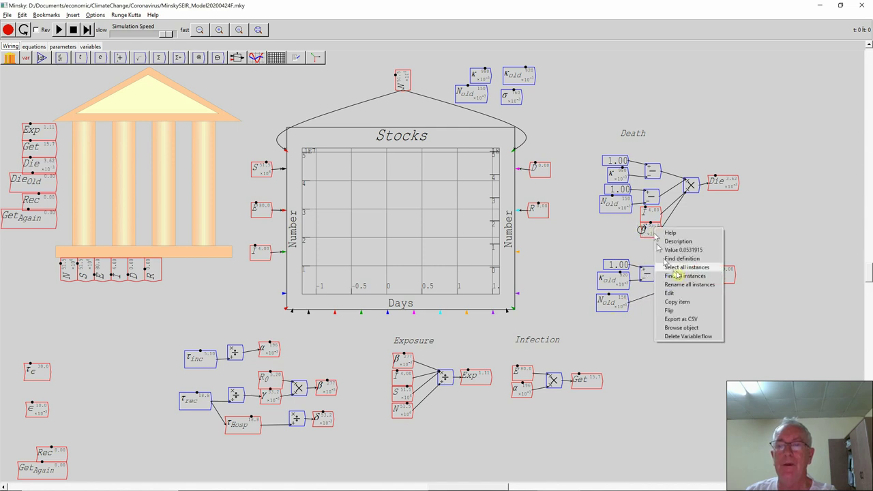
{"action": "left_click", "coordinate": [684, 303]}
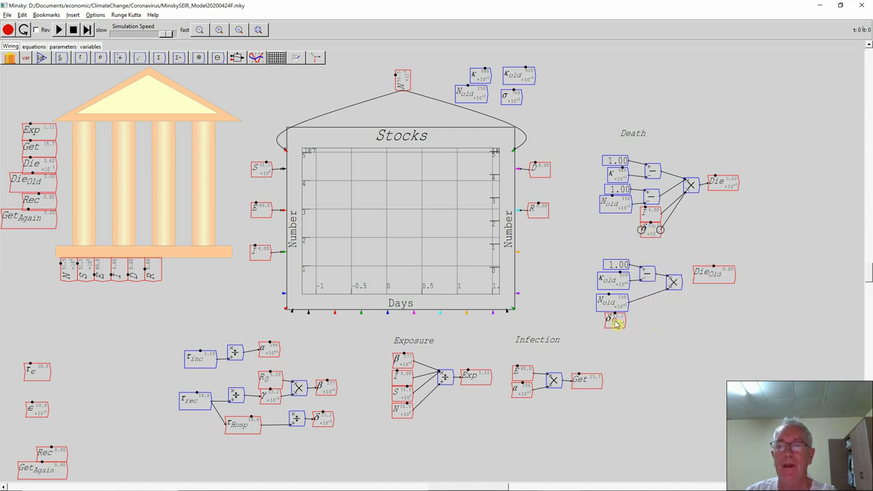
{"action": "left_click", "coordinate": [624, 322]}
{"action": "left_click_drag", "start_coordinate": [625, 320], "coordinate": [714, 287]}
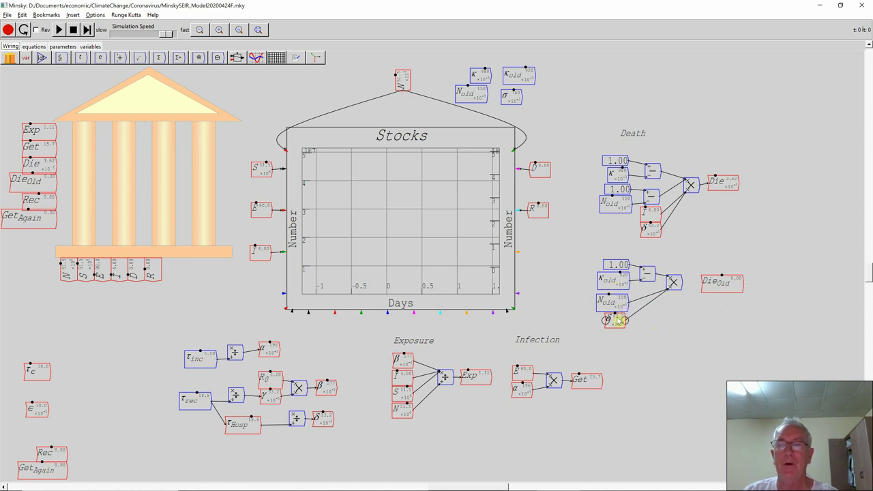
{"action": "key", "text": "alt+Tab"}
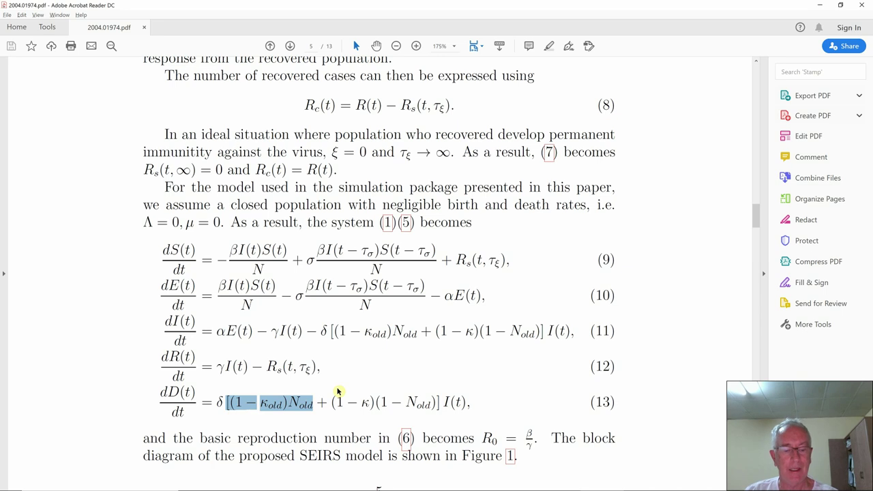
{"action": "key", "text": "alt+Tab"}
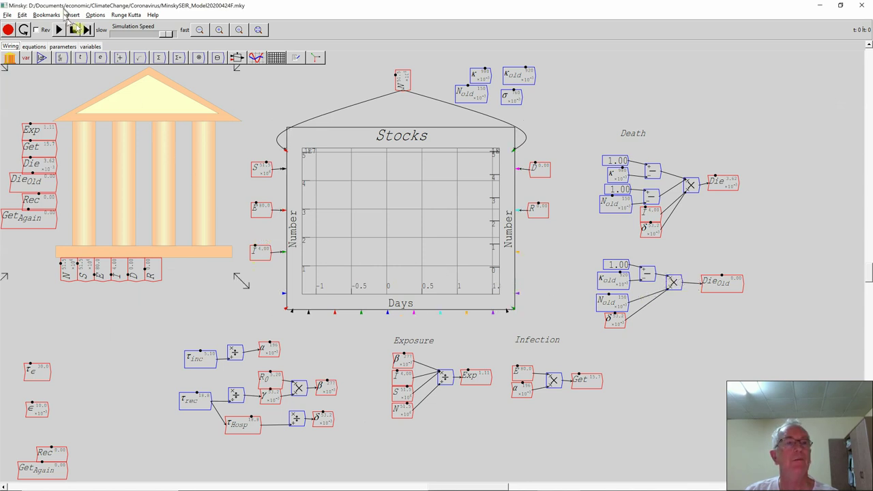
- Run the simulation, pausing once and resuming, until it stops at about day 217
{"action": "left_click", "coordinate": [60, 30]}
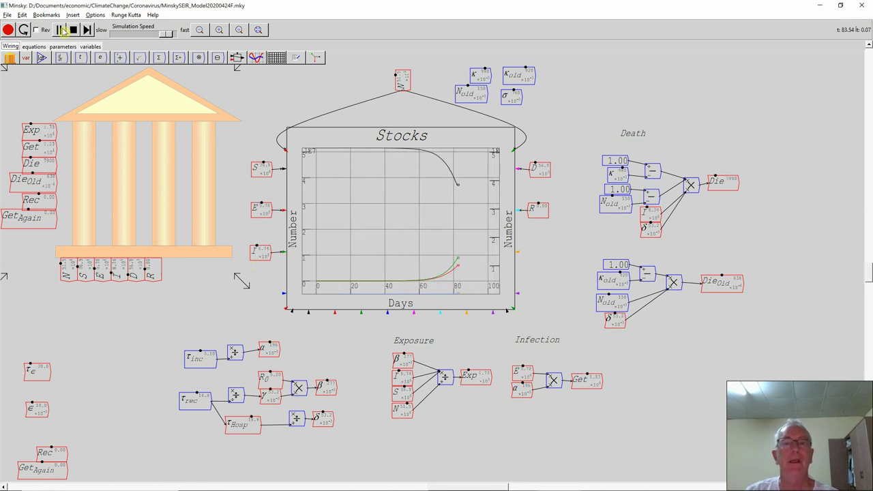
{"action": "left_click", "coordinate": [60, 31]}
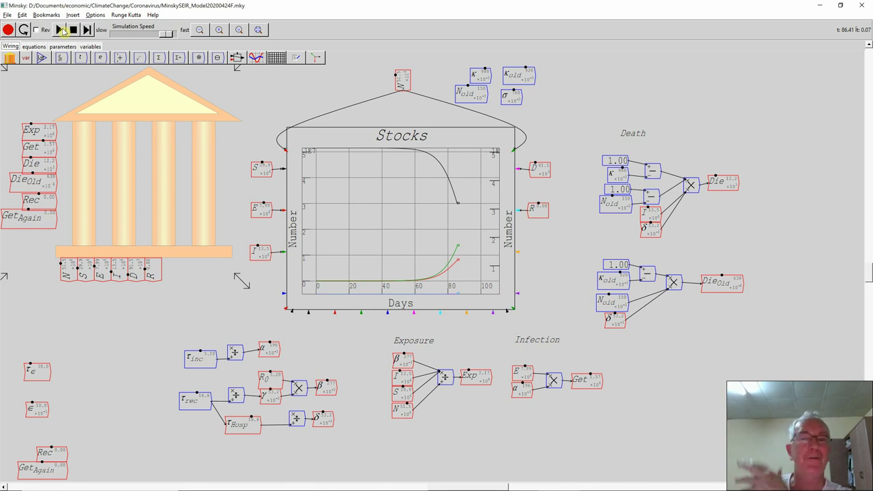
{"action": "left_click", "coordinate": [60, 30]}
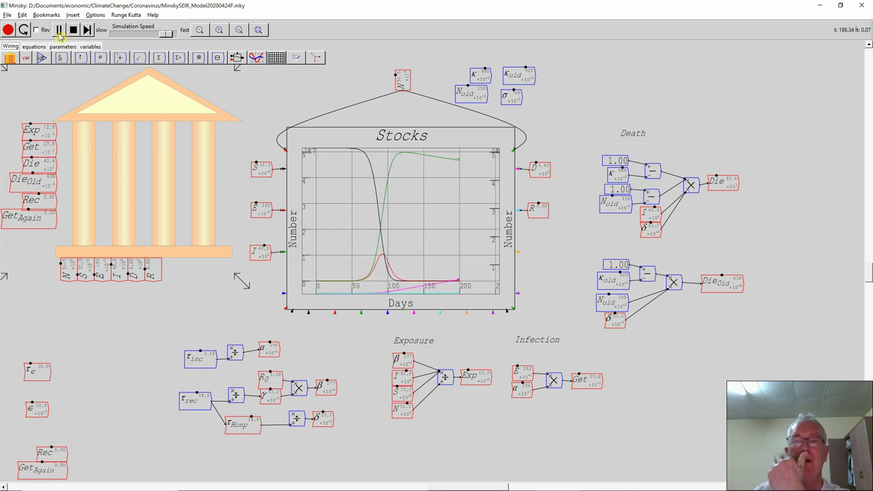
{"action": "left_click", "coordinate": [59, 30]}
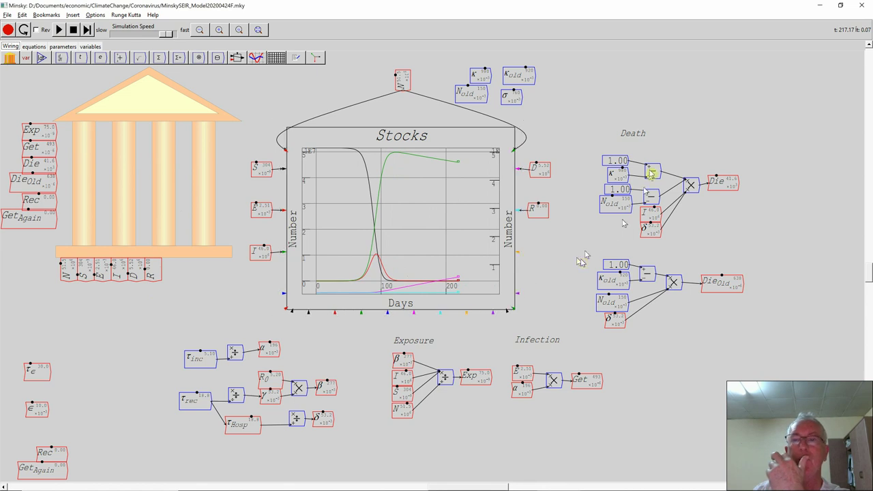
- Shift the DieOld group up so it sits just beneath the Die calculation
{"action": "left_click_drag", "start_coordinate": [603, 254], "coordinate": [756, 325]}
{"action": "left_click_drag", "start_coordinate": [735, 288], "coordinate": [731, 271]}
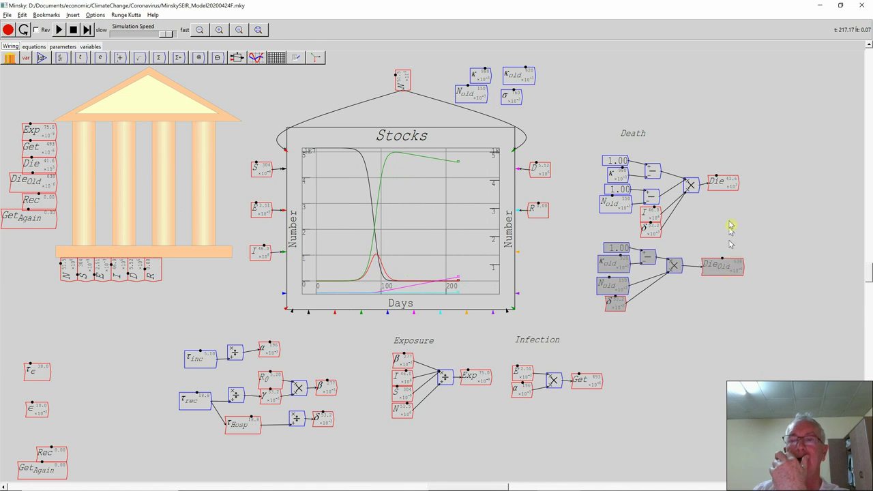
{"action": "left_click", "coordinate": [723, 191]}
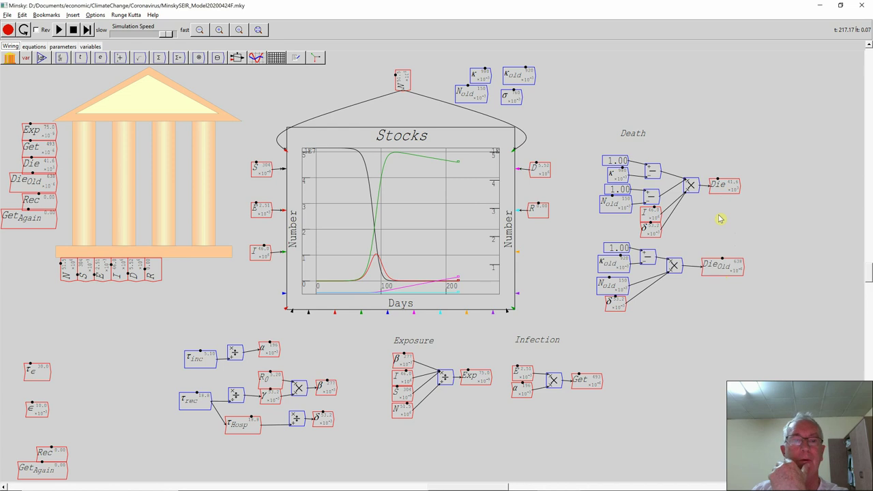
{"action": "double_click", "coordinate": [144, 196]}
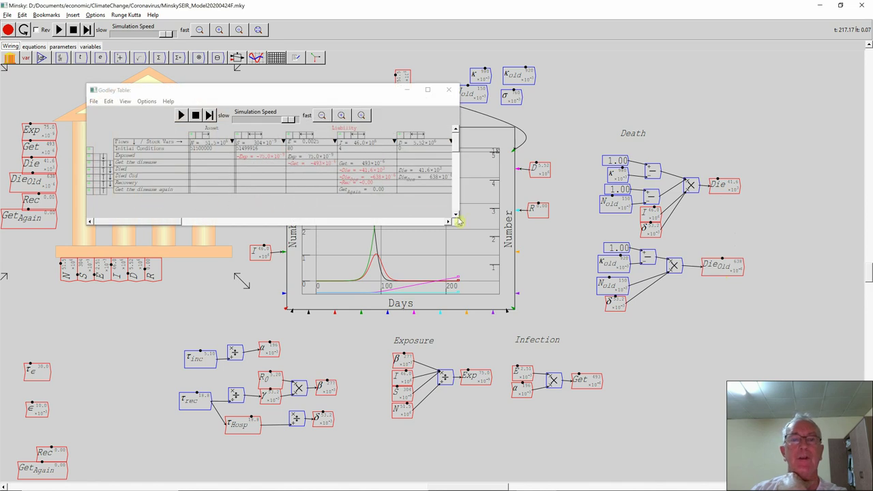
{"action": "left_click_drag", "start_coordinate": [457, 232], "coordinate": [682, 294]}
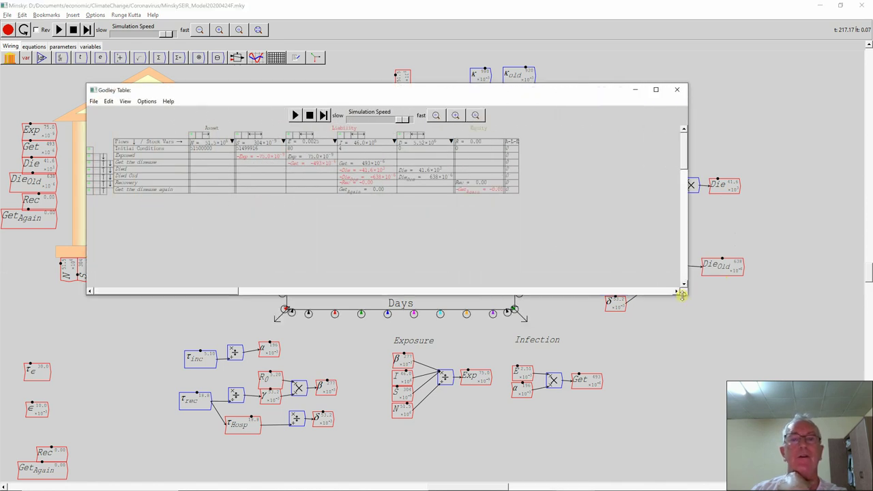
{"action": "left_click", "coordinate": [455, 116]}
{"action": "left_click", "coordinate": [455, 116]}
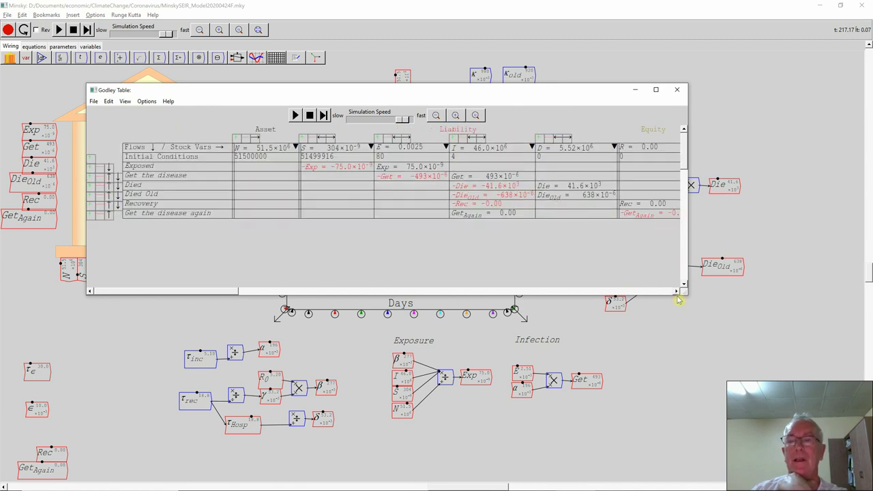
{"action": "left_click_drag", "start_coordinate": [684, 292], "coordinate": [785, 303]}
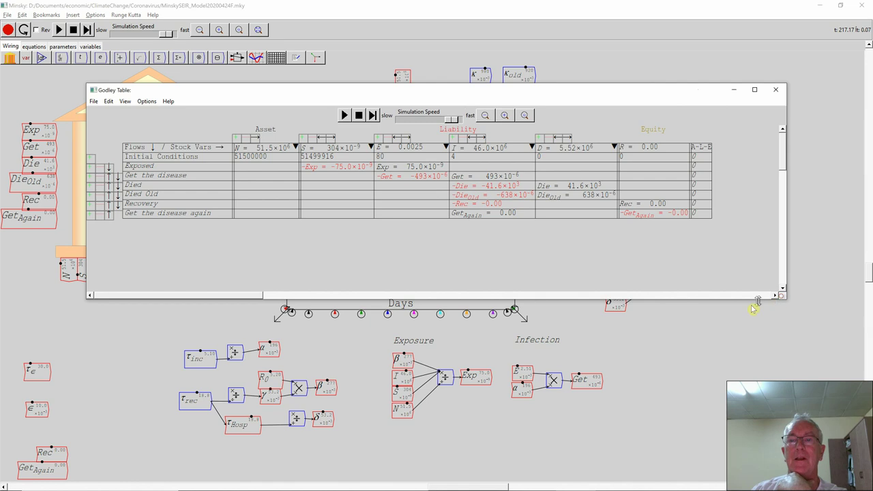
{"action": "left_click", "coordinate": [728, 333]}
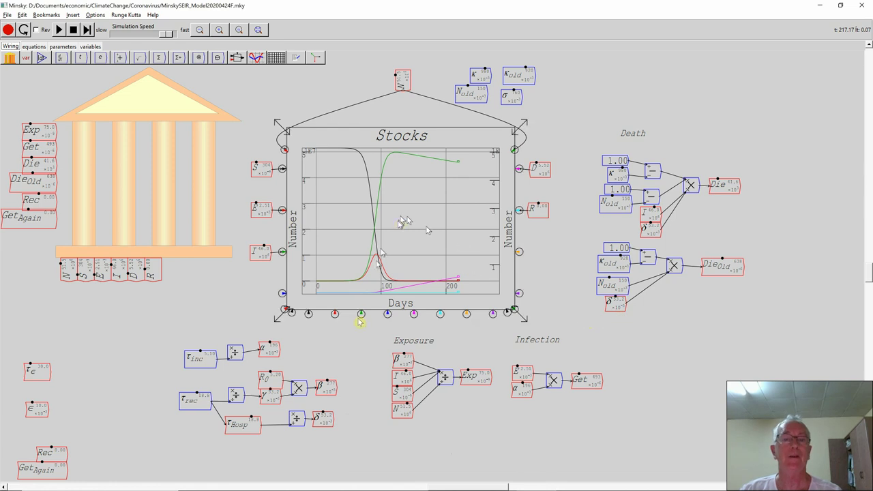
- Place a second plot at the lower right and wire a copy of Get into it
{"action": "mouse_move", "coordinate": [270, 356]}
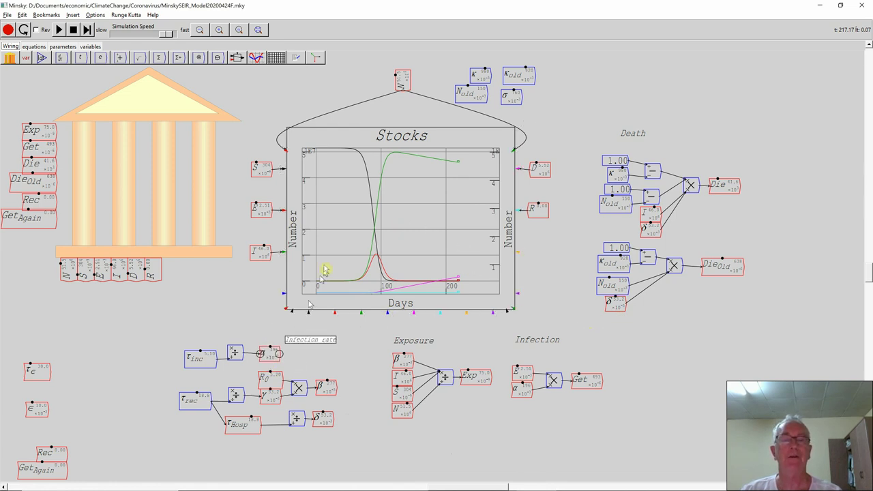
{"action": "left_click", "coordinate": [256, 57]}
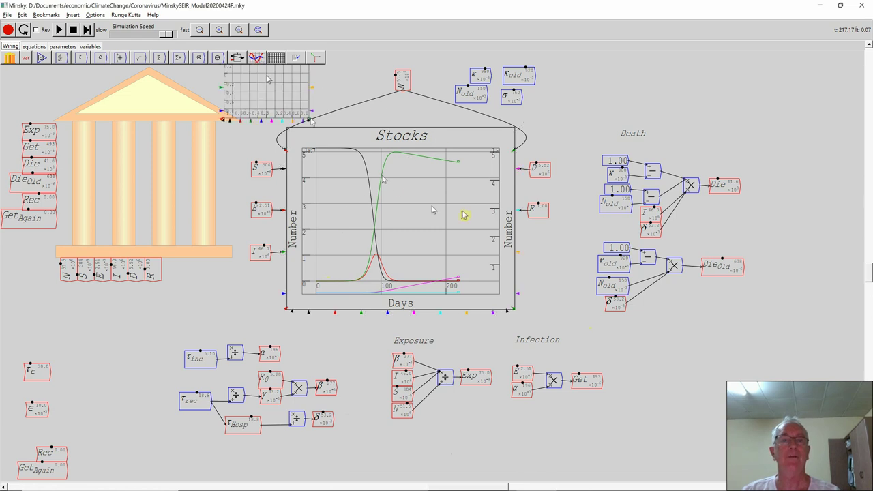
{"action": "left_click", "coordinate": [746, 421]}
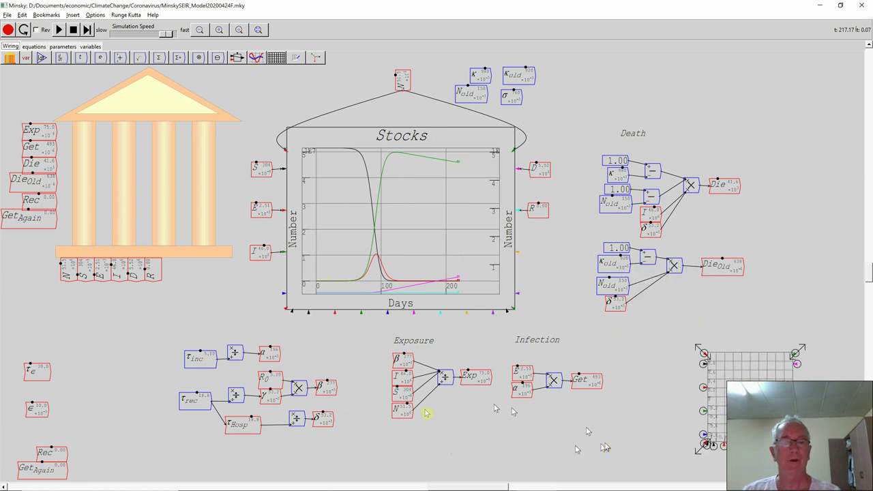
{"action": "right_click", "coordinate": [593, 381]}
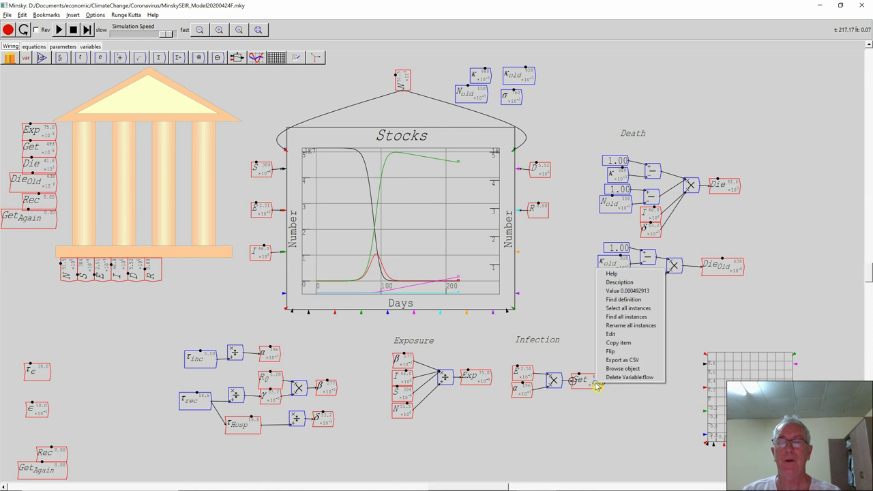
{"action": "left_click", "coordinate": [604, 343]}
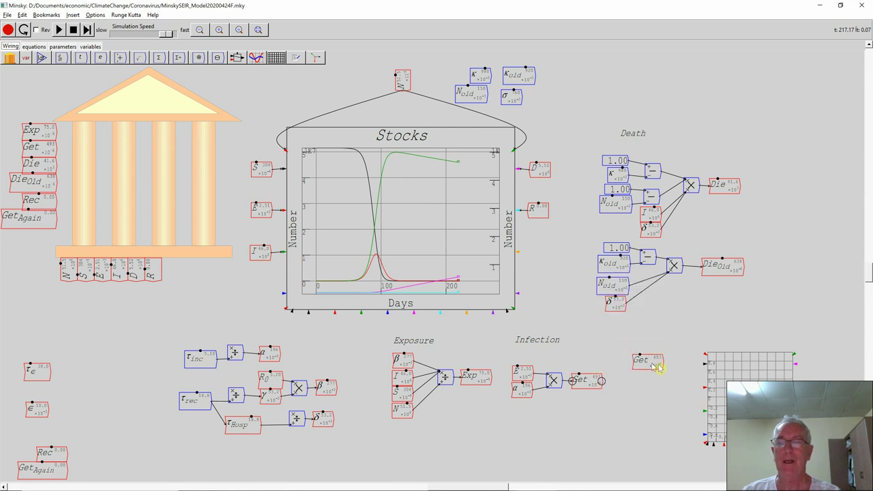
{"action": "left_click_drag", "start_coordinate": [700, 364], "coordinate": [705, 364]}
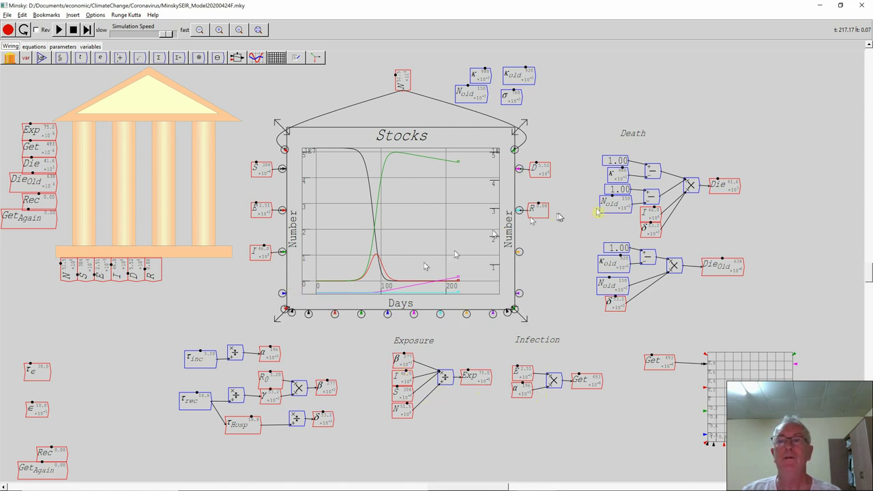
- Copy Die and DieOld beside the plot, add a + operator, and feed Die into it
{"action": "right_click", "coordinate": [727, 192]}
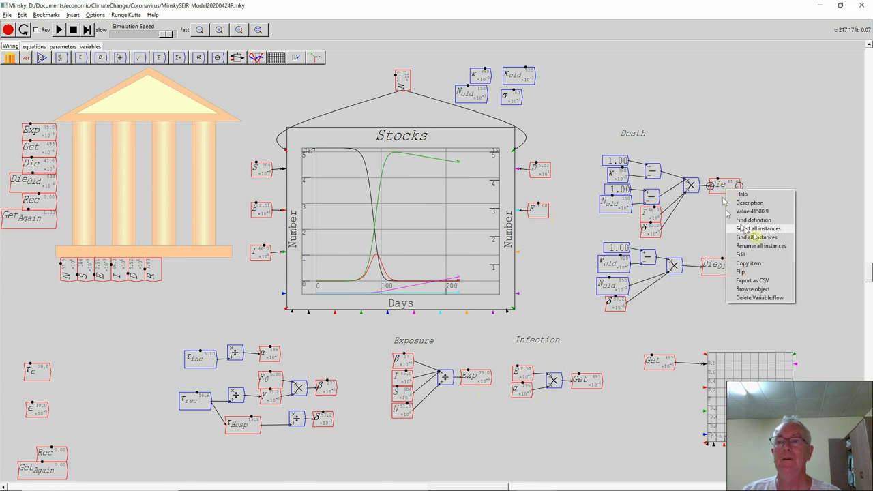
{"action": "left_click", "coordinate": [757, 265]}
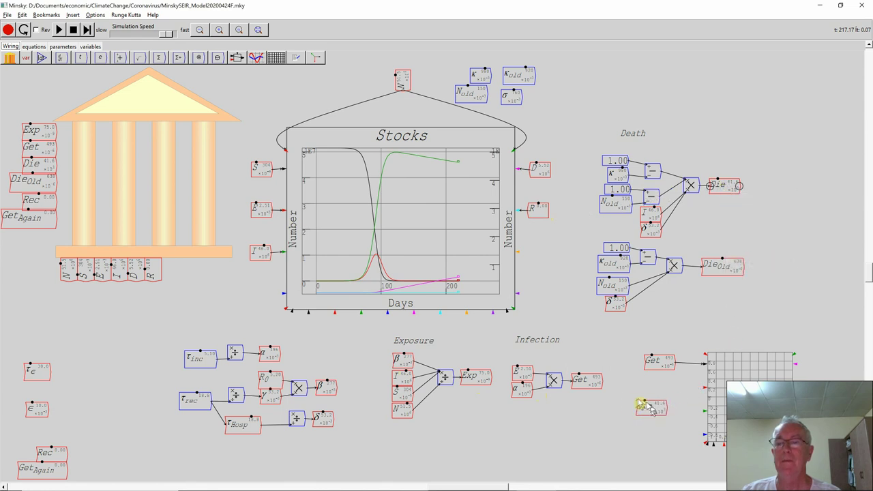
{"action": "left_click", "coordinate": [647, 394]}
{"action": "right_click", "coordinate": [704, 269]}
{"action": "left_click", "coordinate": [735, 267]}
{"action": "right_click", "coordinate": [737, 268]}
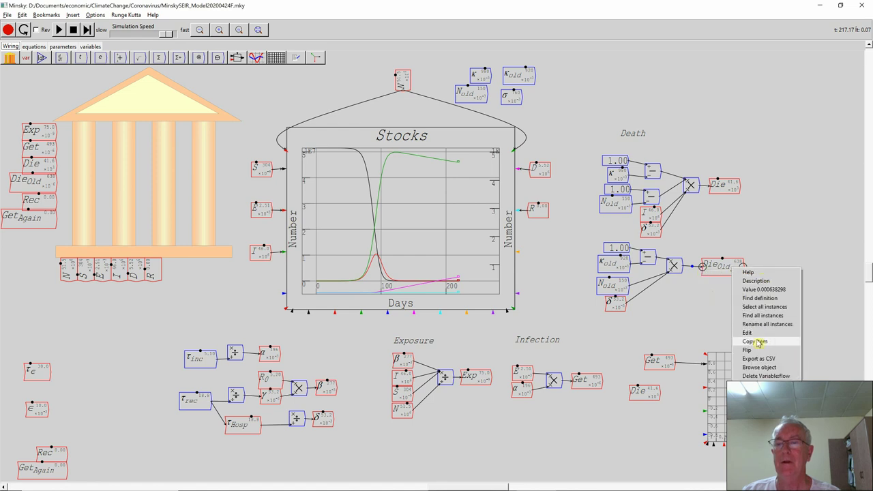
{"action": "left_click", "coordinate": [754, 341]}
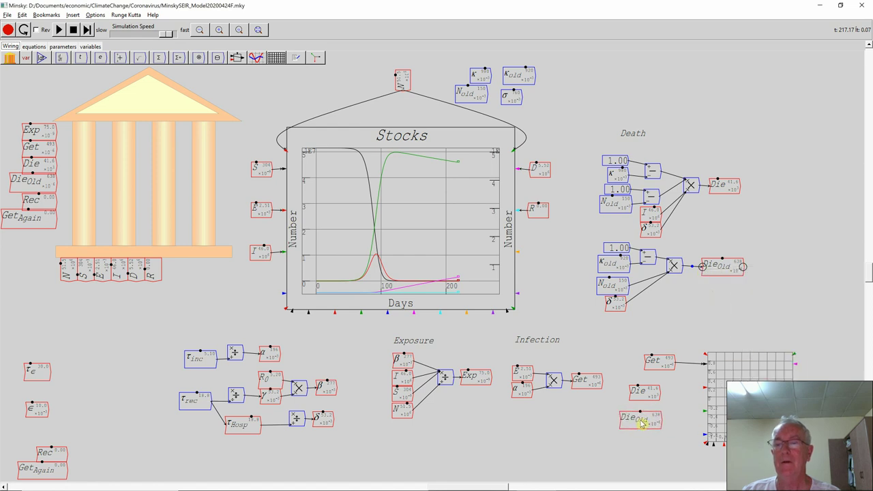
{"action": "left_click", "coordinate": [639, 420]}
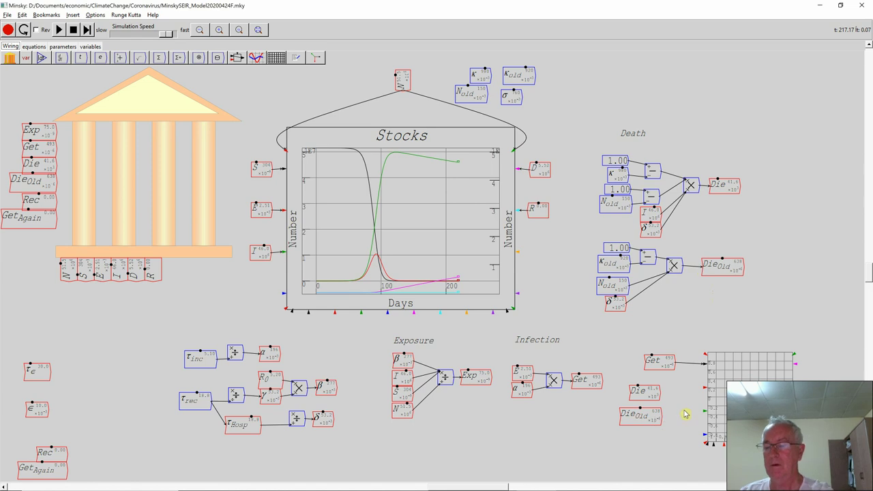
{"action": "key", "text": "plus"}
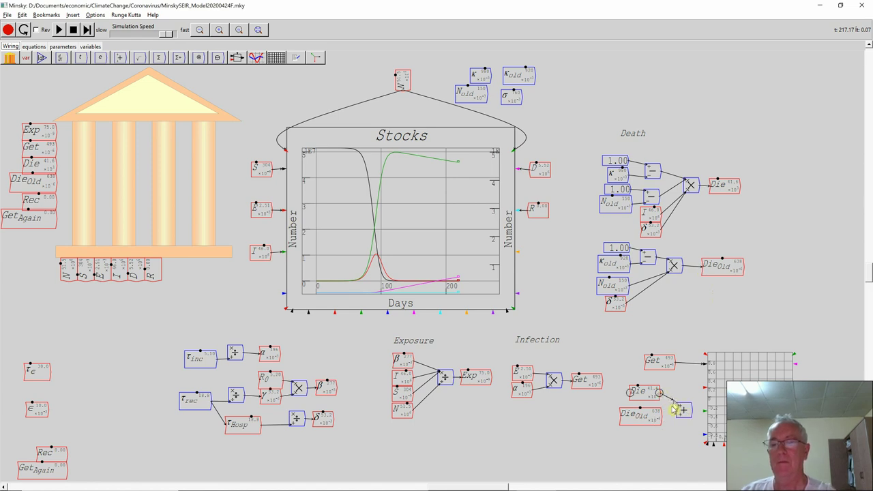
{"action": "left_click_drag", "start_coordinate": [674, 408], "coordinate": [719, 386]}
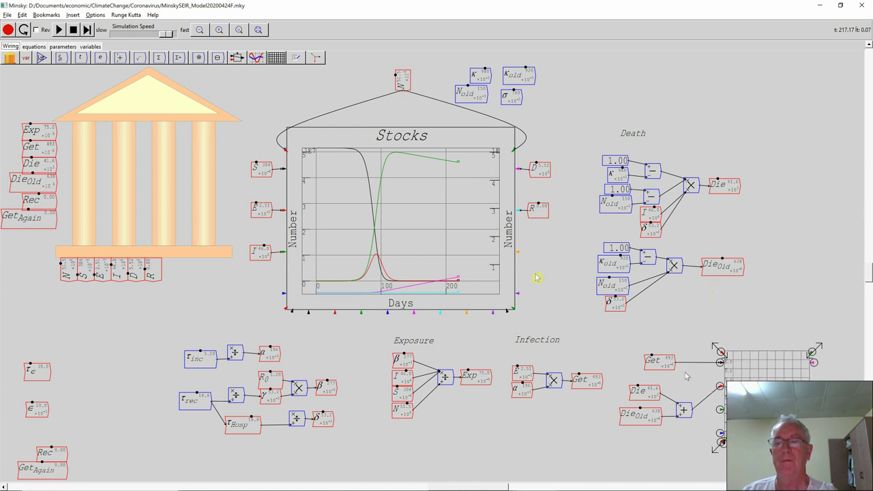
- Reset the simulation to time zero, run it, and pause near day 35
{"action": "left_click", "coordinate": [74, 30]}
{"action": "left_click", "coordinate": [59, 30]}
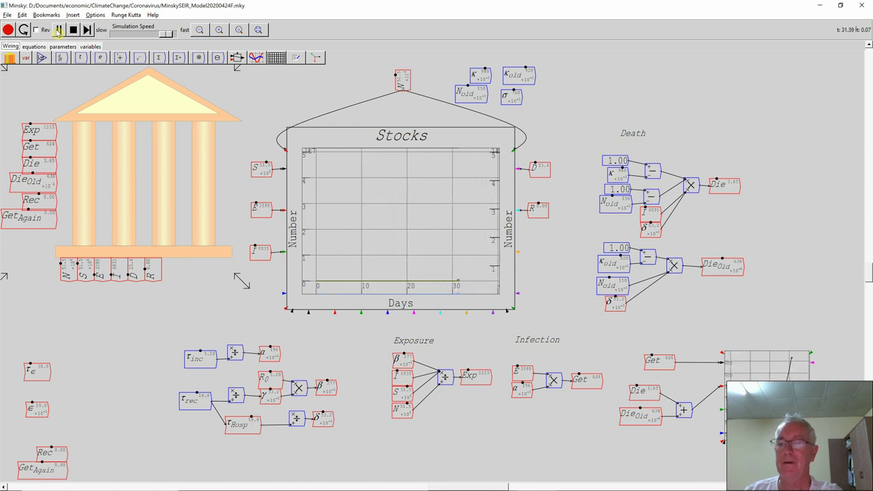
{"action": "left_click", "coordinate": [58, 30]}
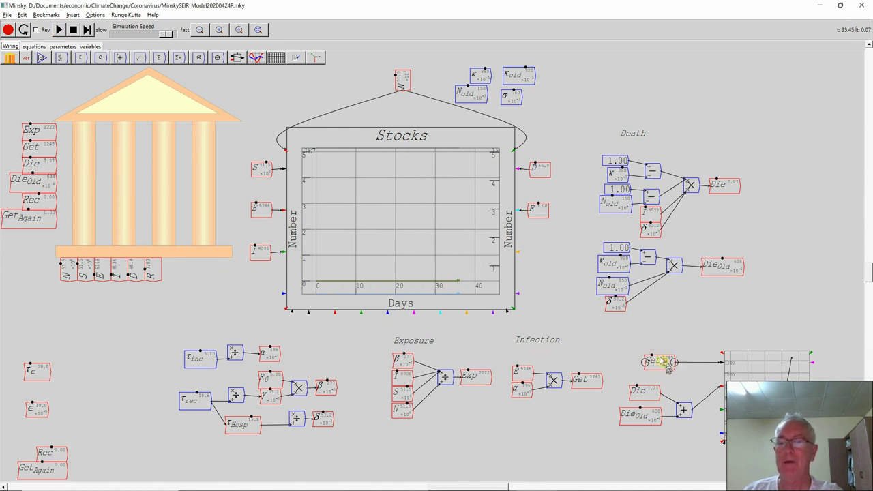
- Place a copy of N below Get and wire Get ÷ N into the second plot
{"action": "left_click_drag", "start_coordinate": [655, 350], "coordinate": [642, 332]}
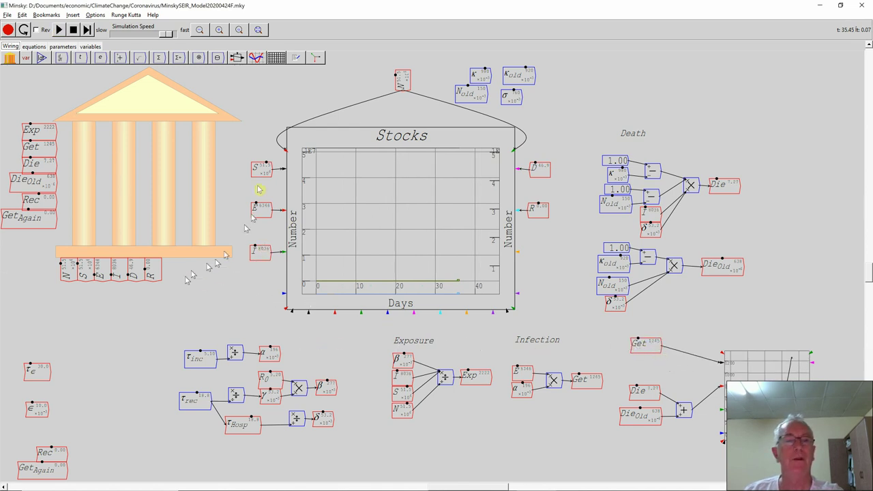
{"action": "right_click", "coordinate": [68, 276]}
{"action": "left_click", "coordinate": [84, 282]}
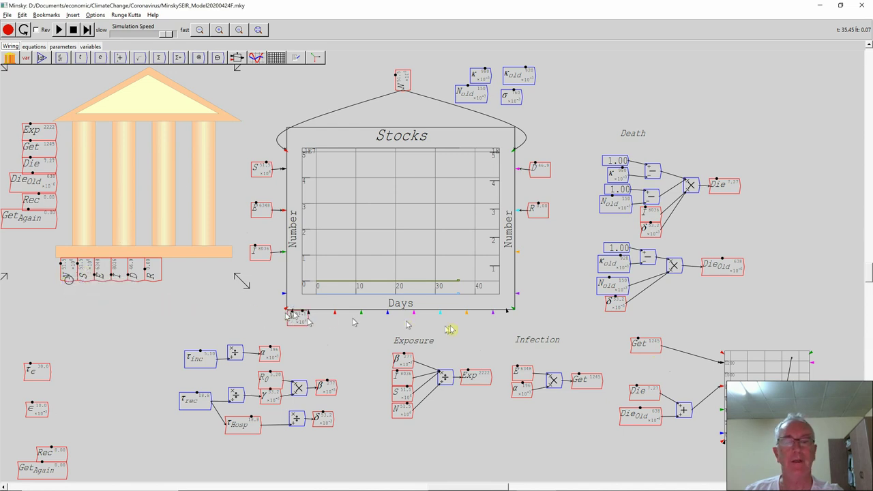
{"action": "left_click", "coordinate": [653, 365]}
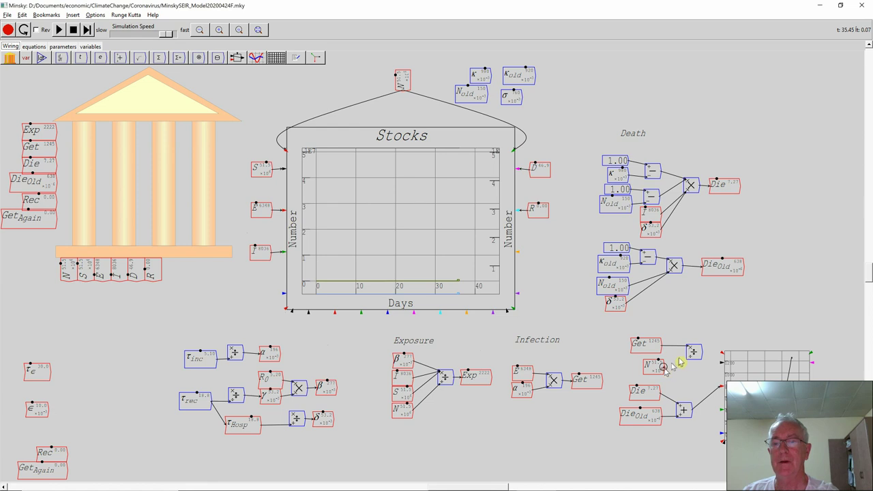
{"action": "left_click_drag", "start_coordinate": [719, 354], "coordinate": [722, 352]}
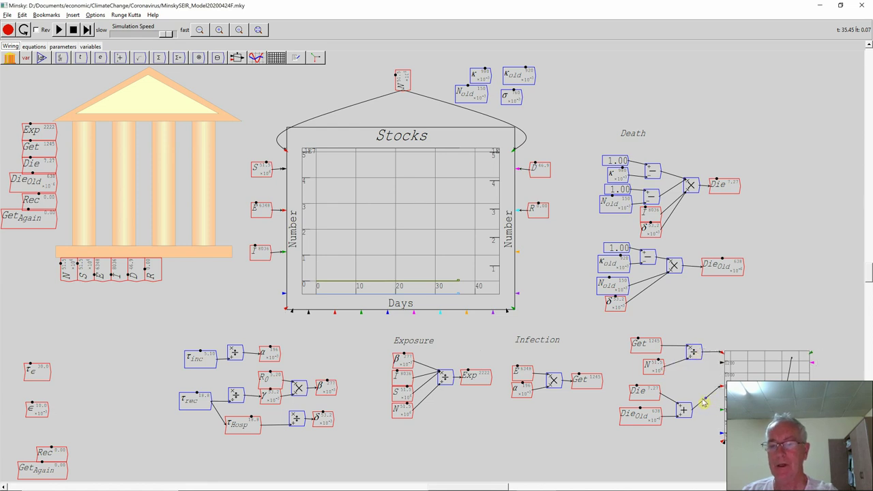
- Add another N copy and a second division after the Die+DieOld sum, then reset
{"action": "right_click", "coordinate": [653, 369]}
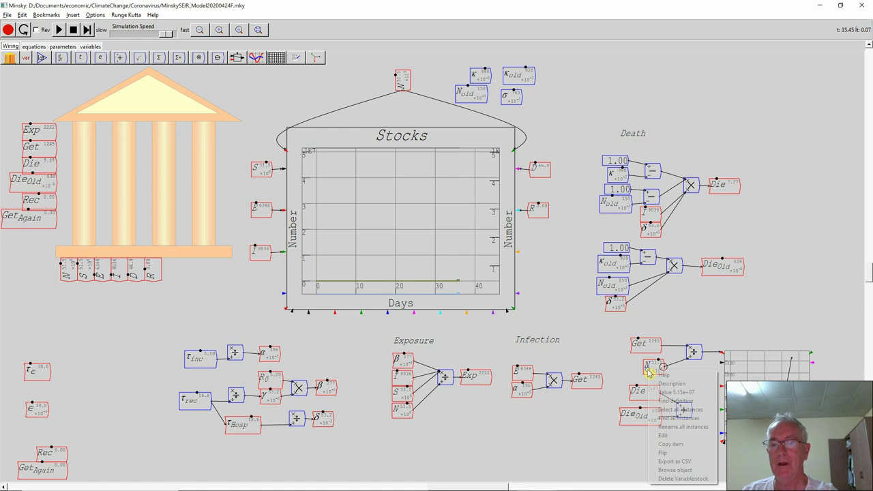
{"action": "left_click", "coordinate": [664, 445]}
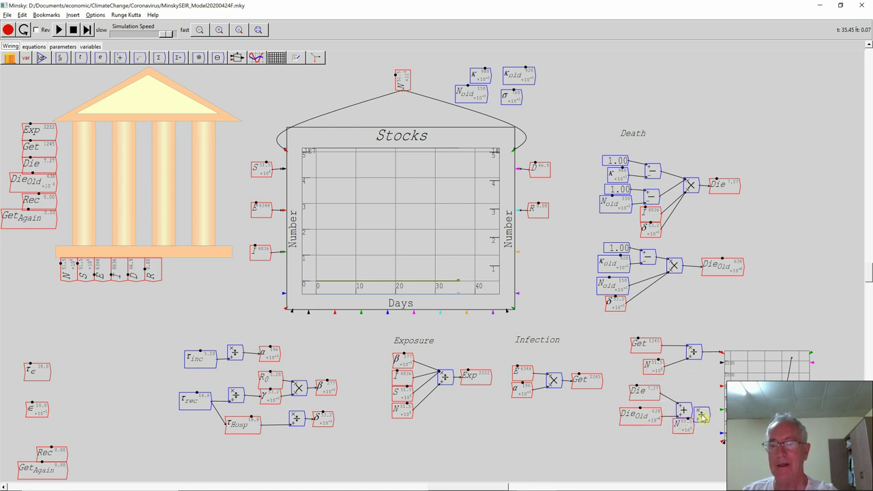
{"action": "left_click", "coordinate": [705, 412]}
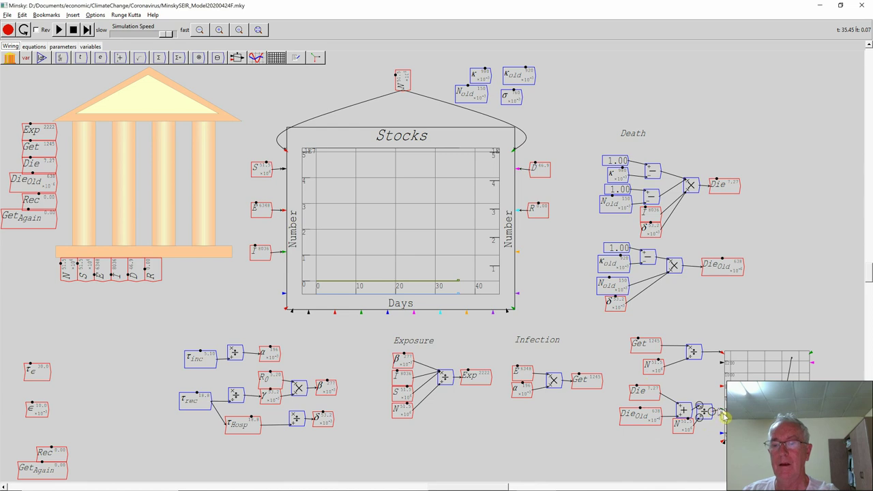
{"action": "left_click", "coordinate": [72, 33]}
- Run the simulation from the start and pause it near day 27
{"action": "left_click", "coordinate": [60, 30]}
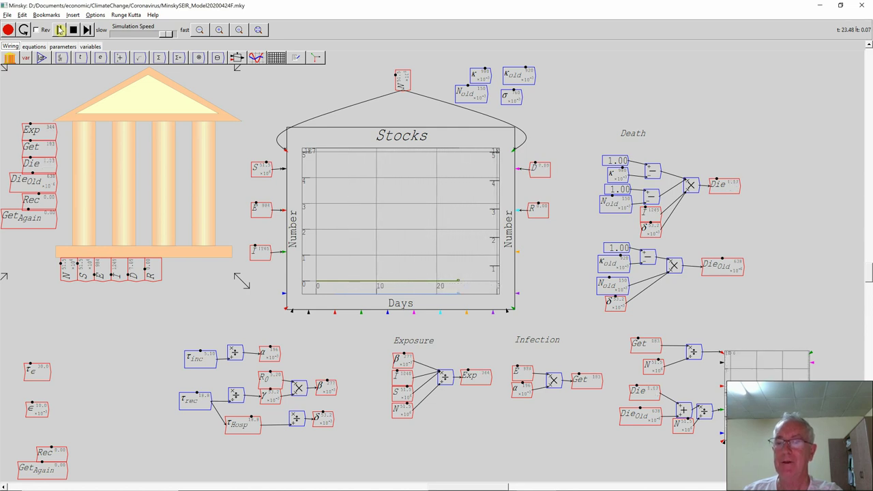
{"action": "left_click", "coordinate": [60, 29]}
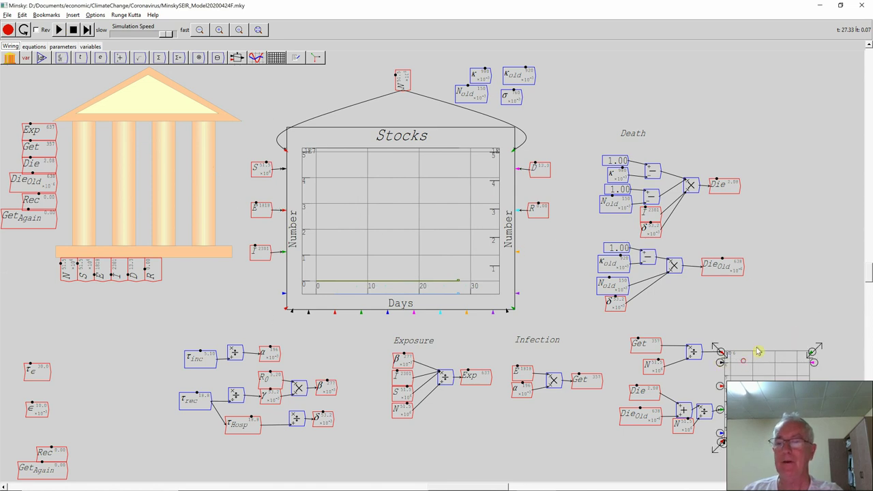
{"action": "mouse_move", "coordinate": [756, 353]}
{"action": "mouse_move", "coordinate": [734, 403]}
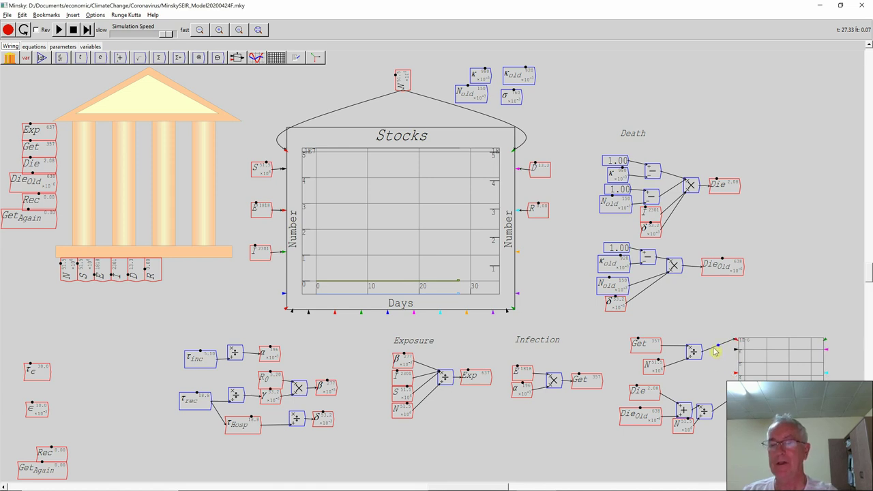
{"action": "mouse_move", "coordinate": [708, 356]}
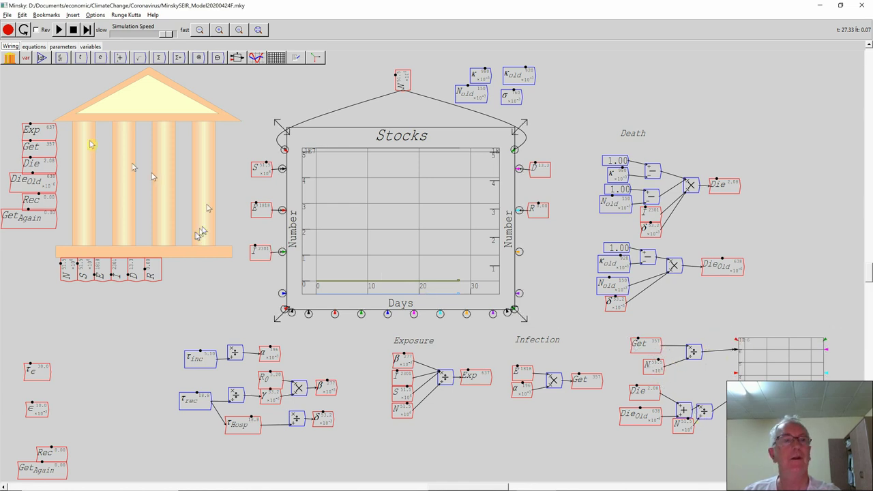
- Restart the run from time zero and pause it near day 17.7
{"action": "left_click", "coordinate": [71, 32]}
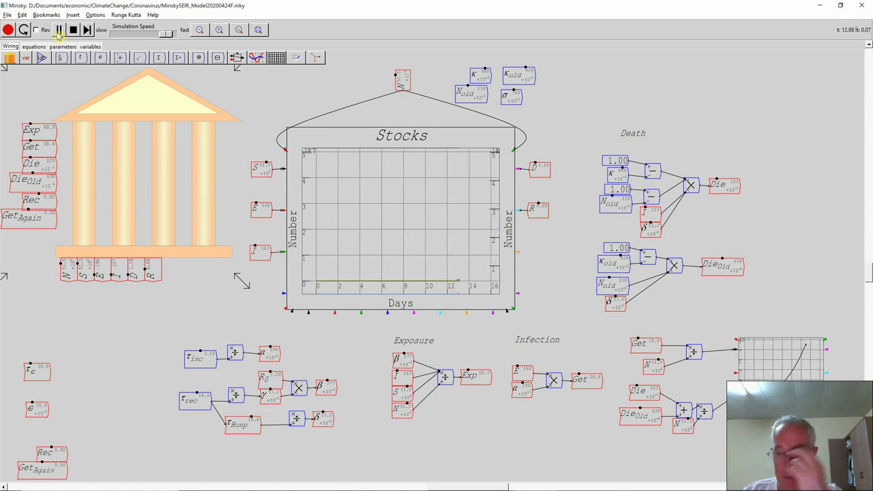
{"action": "left_click", "coordinate": [58, 34]}
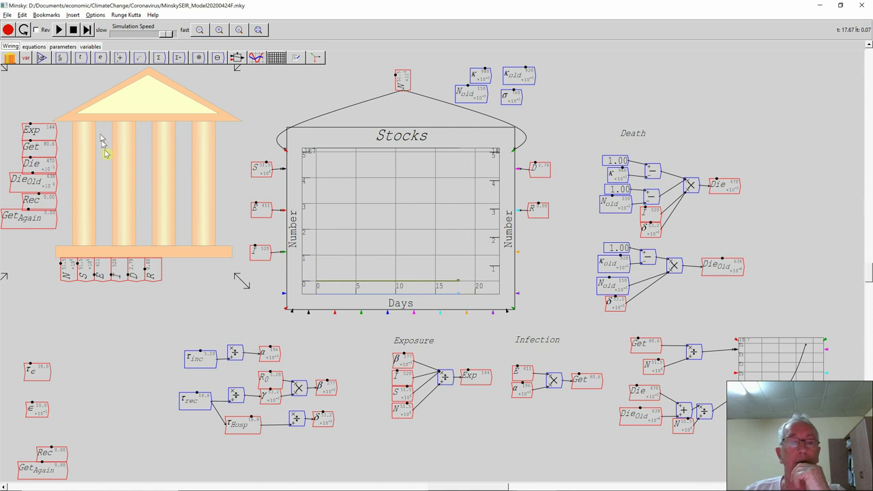